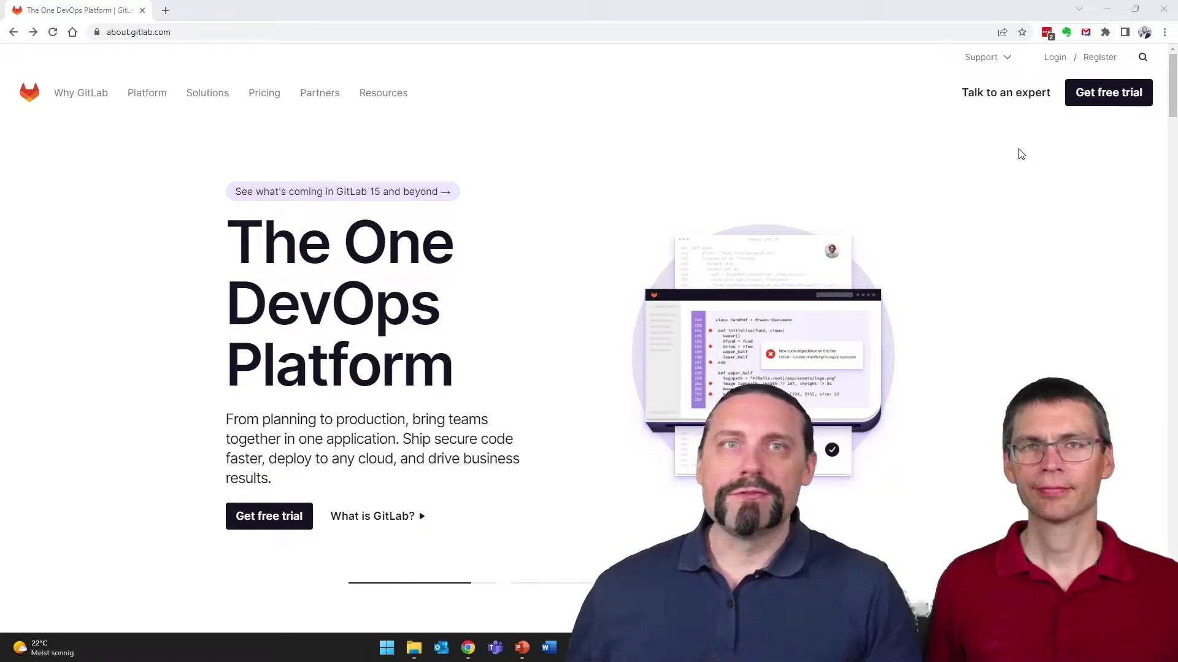
Step: Sign in to GitLab and browse the main menu, then return to the four-project dashboard
left_click(1055, 57)
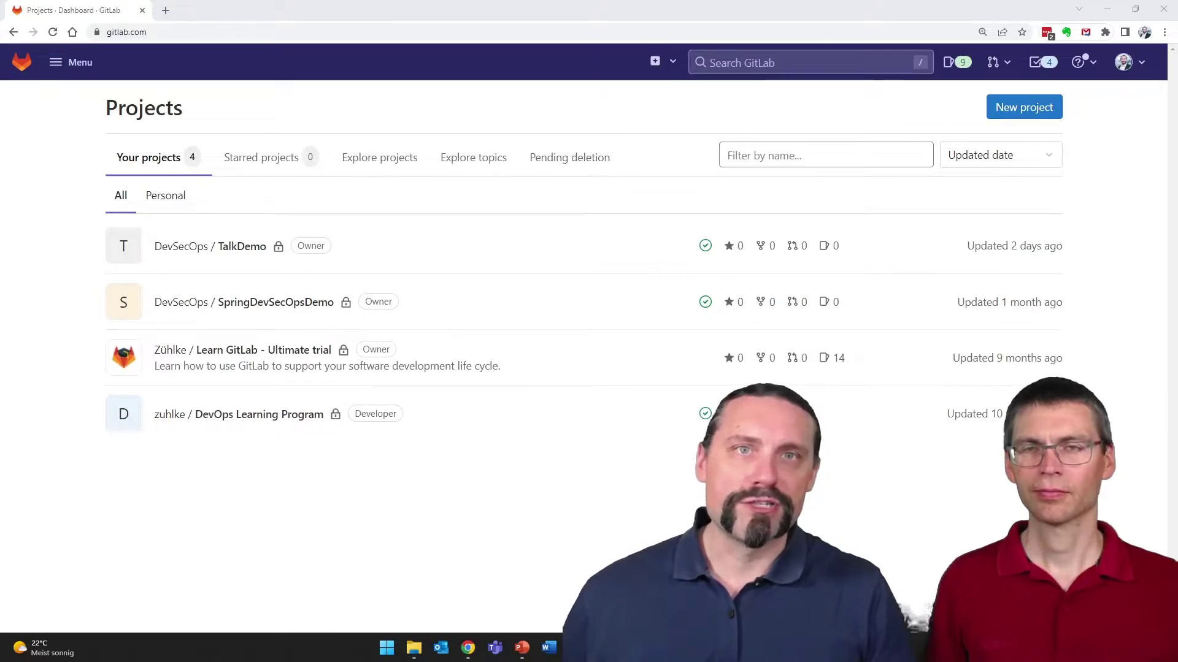
left_click(81, 65)
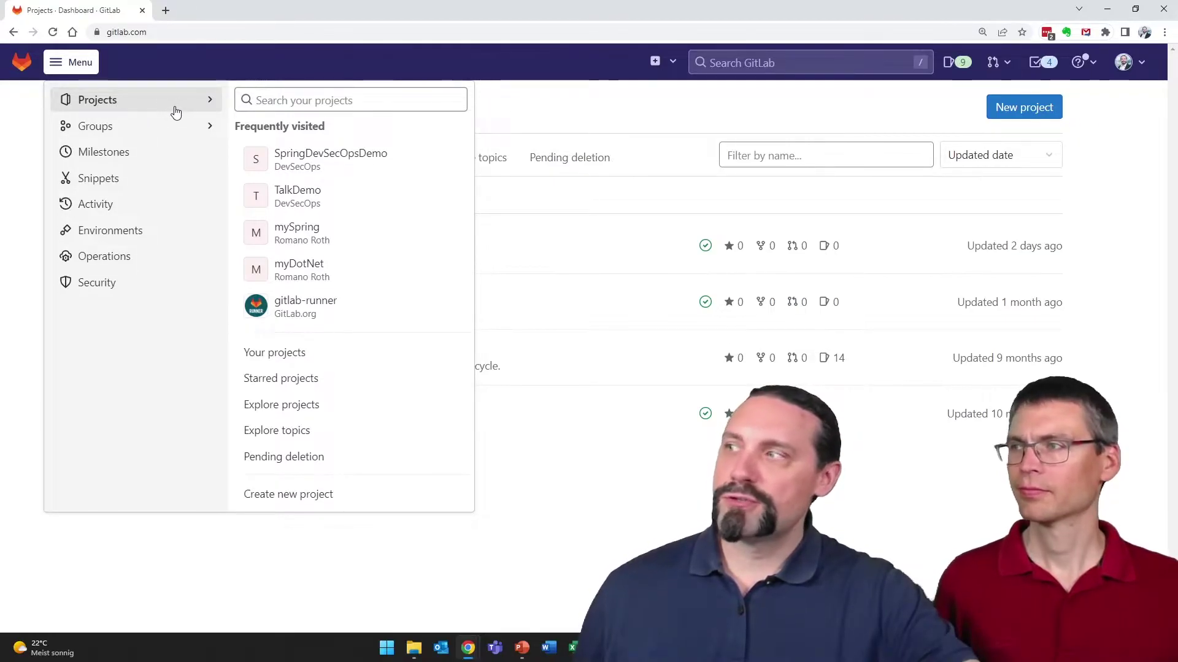
mouse_move(96, 126)
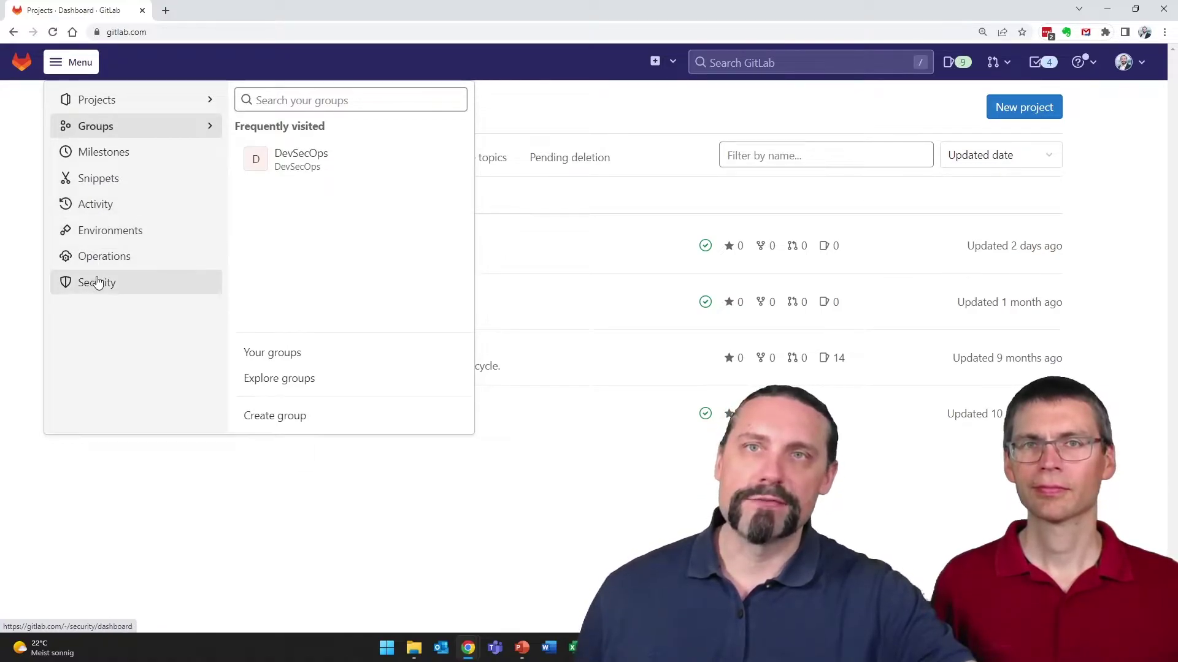
left_click(945, 355)
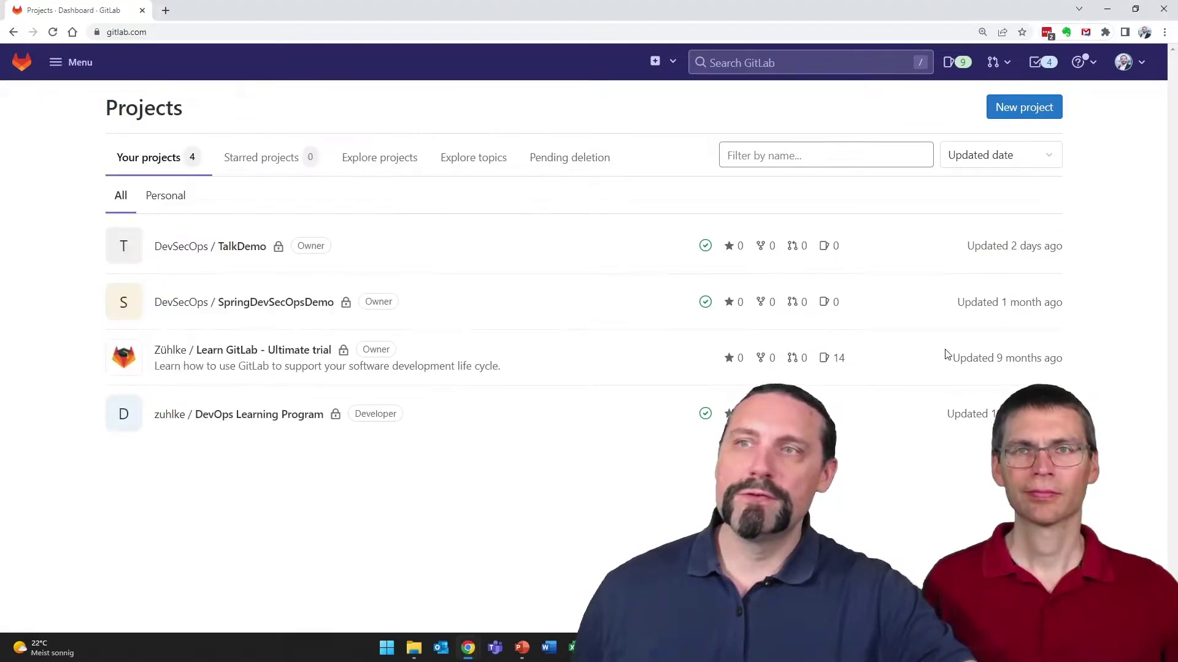
Step: Start a new project from a template to show the 29 built-in templates
left_click(1024, 108)
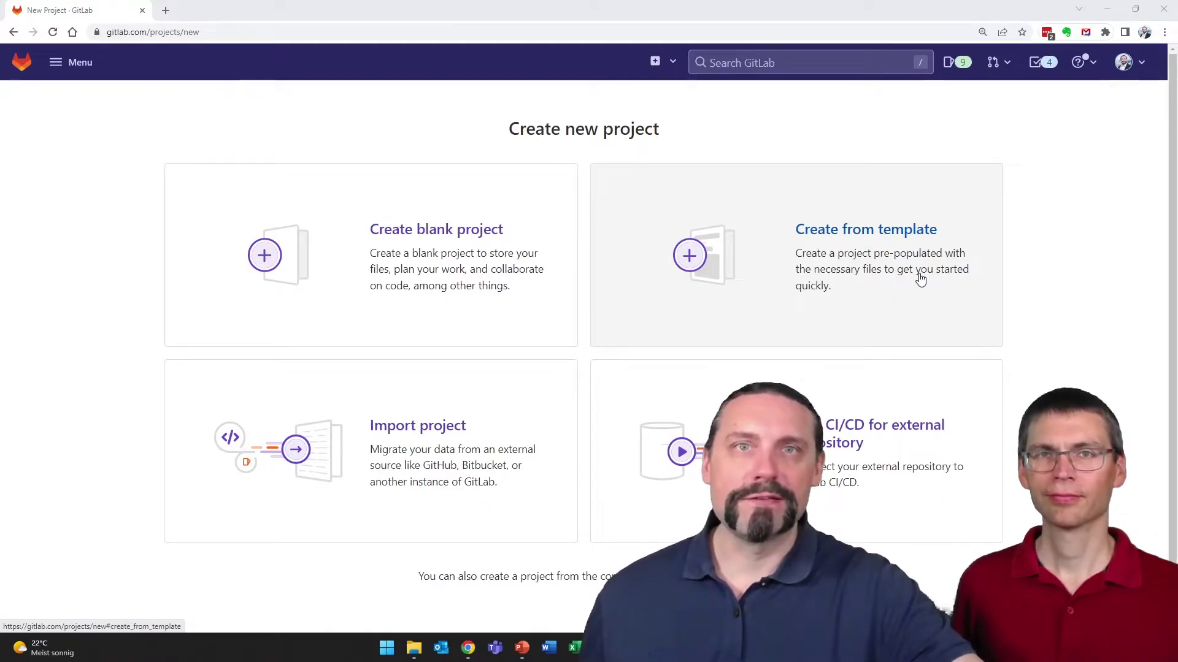
left_click(889, 267)
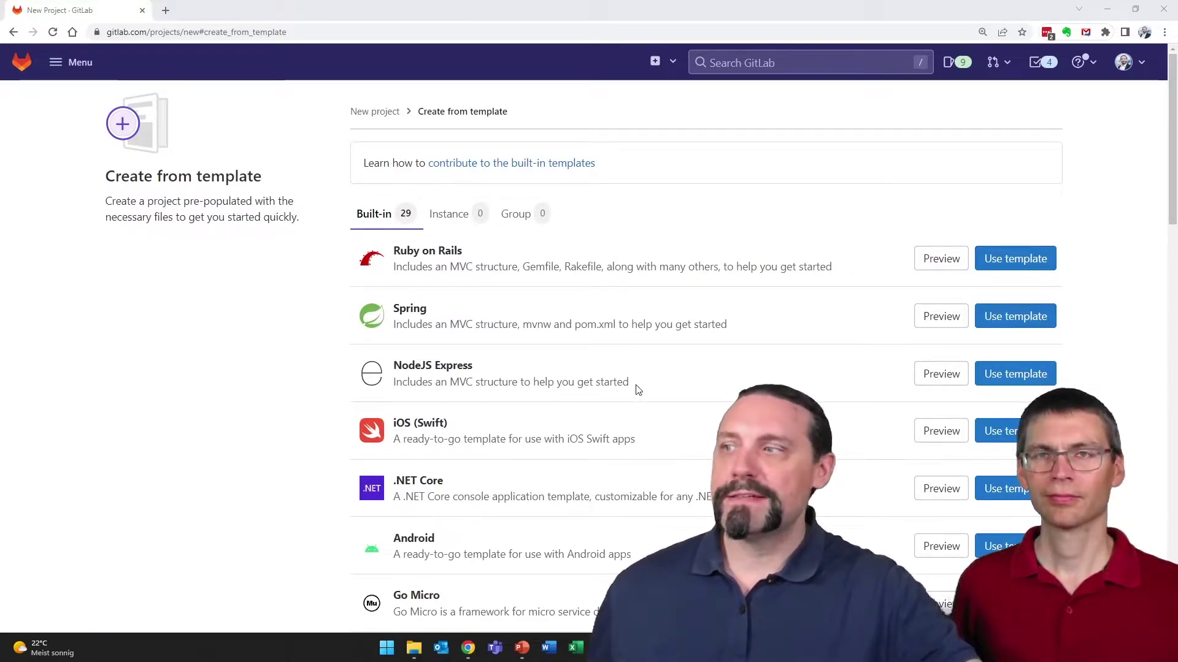
scroll(636, 391, "down", 1)
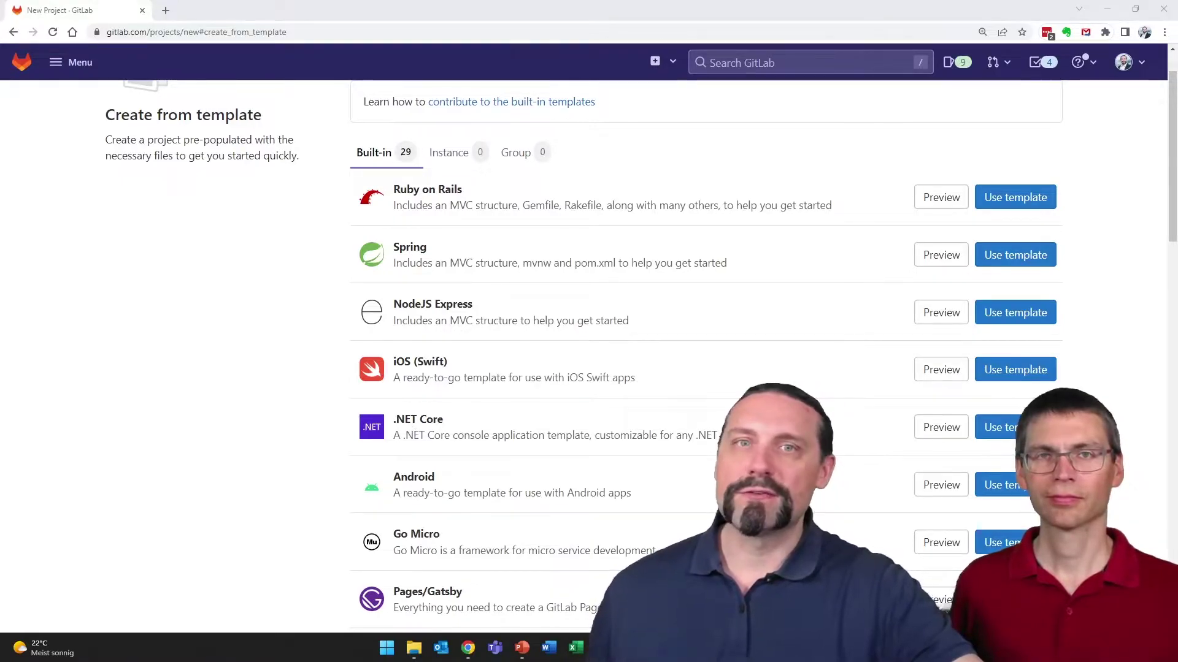
Step: Choose the .NET Core template, name it myDotNetCore, and select the personal namespace
left_click(1015, 427)
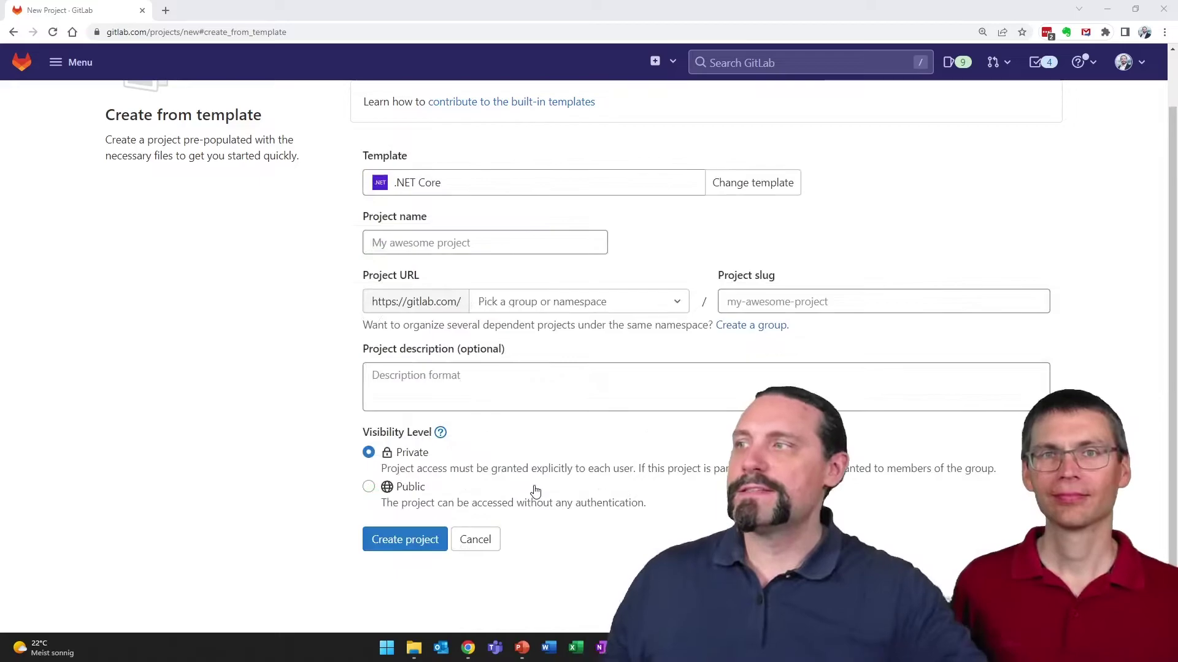
left_click(445, 238)
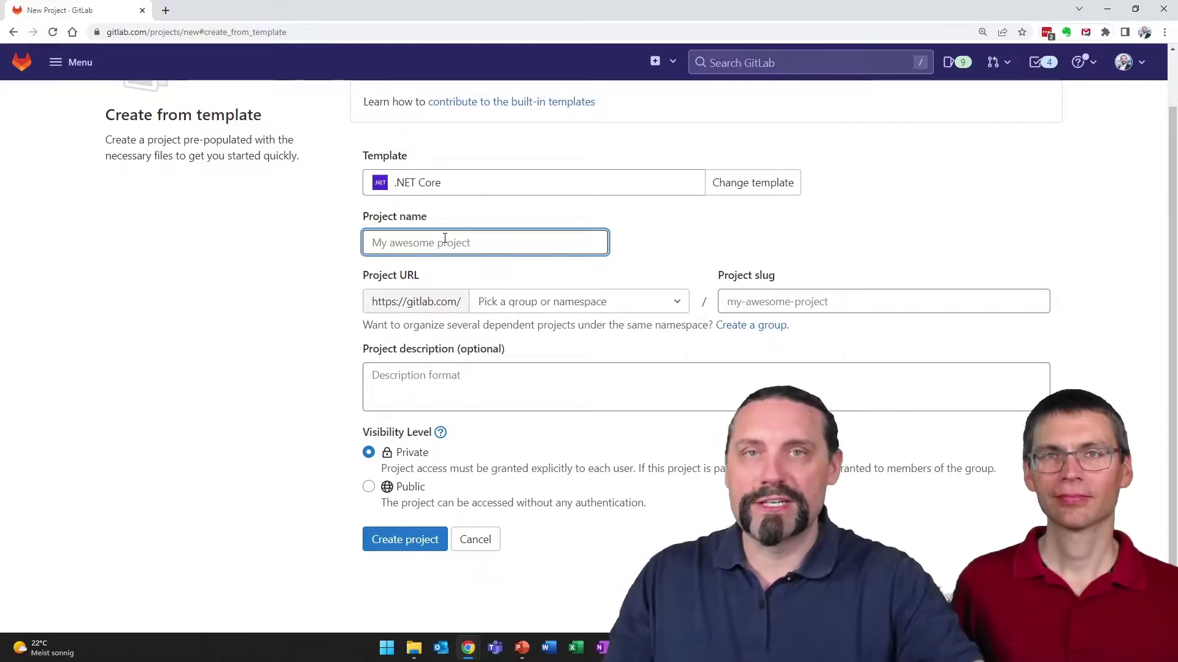
type("my")
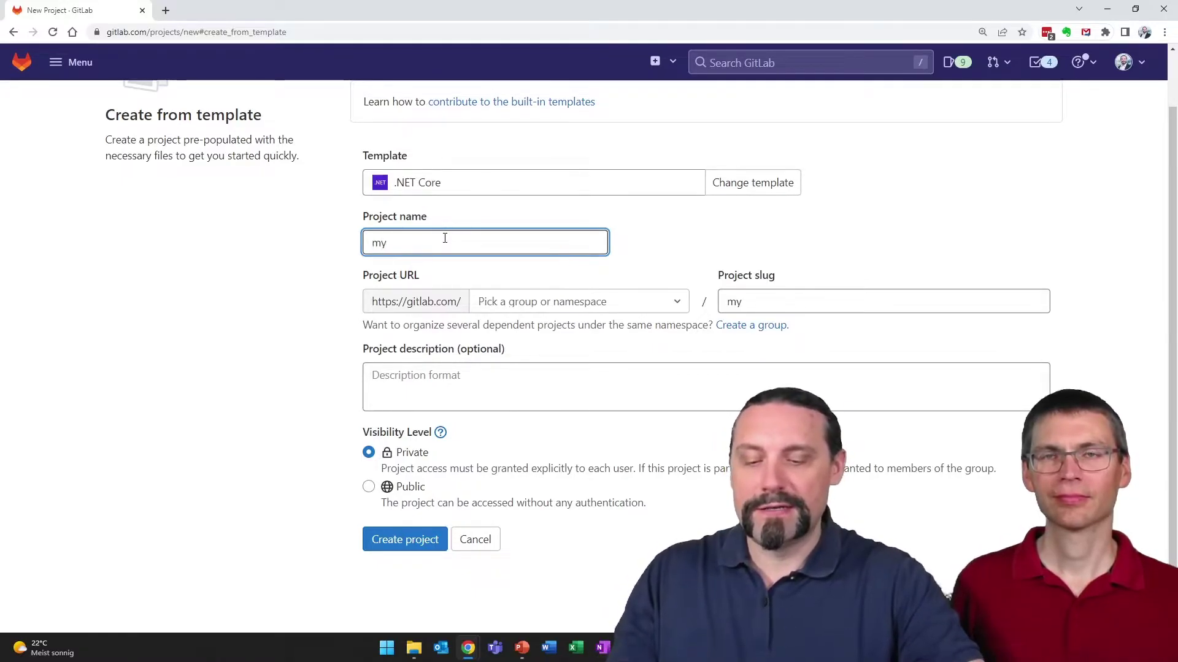
type("DotNetC")
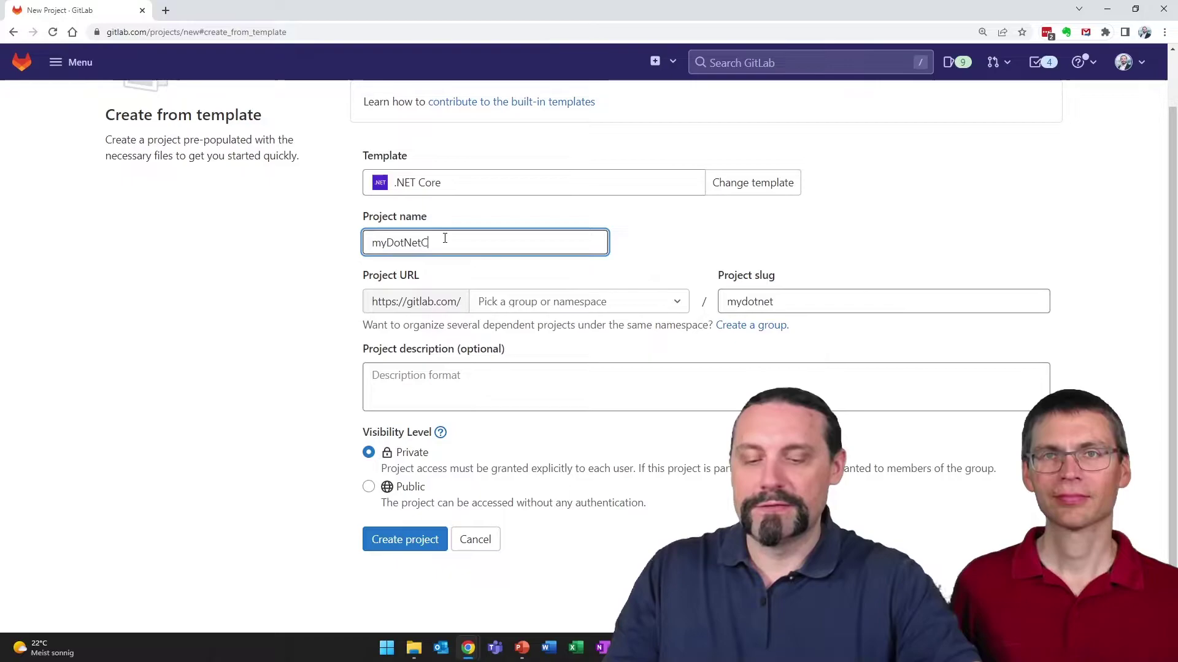
type("ore")
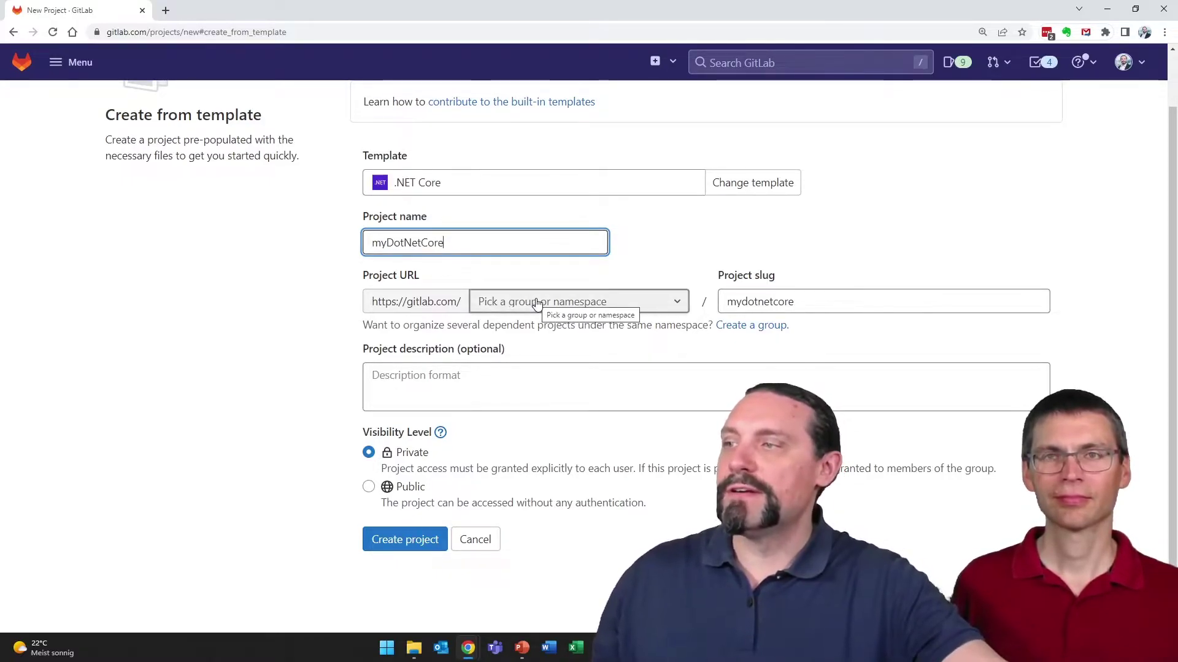
left_click(538, 303)
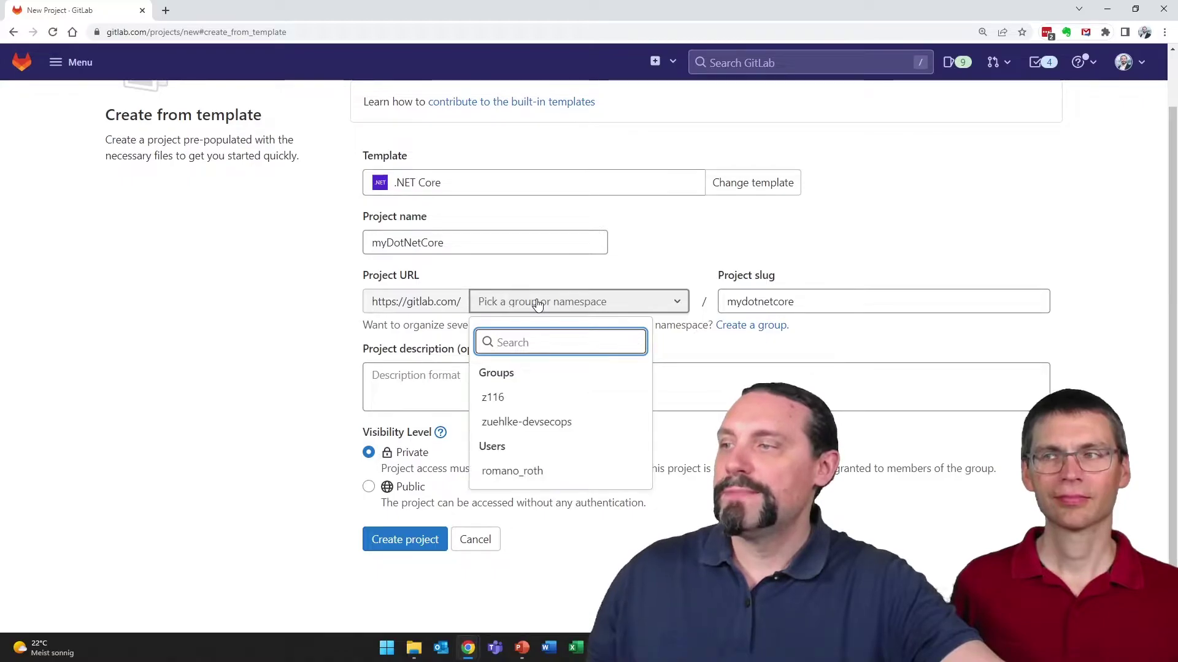
left_click(511, 471)
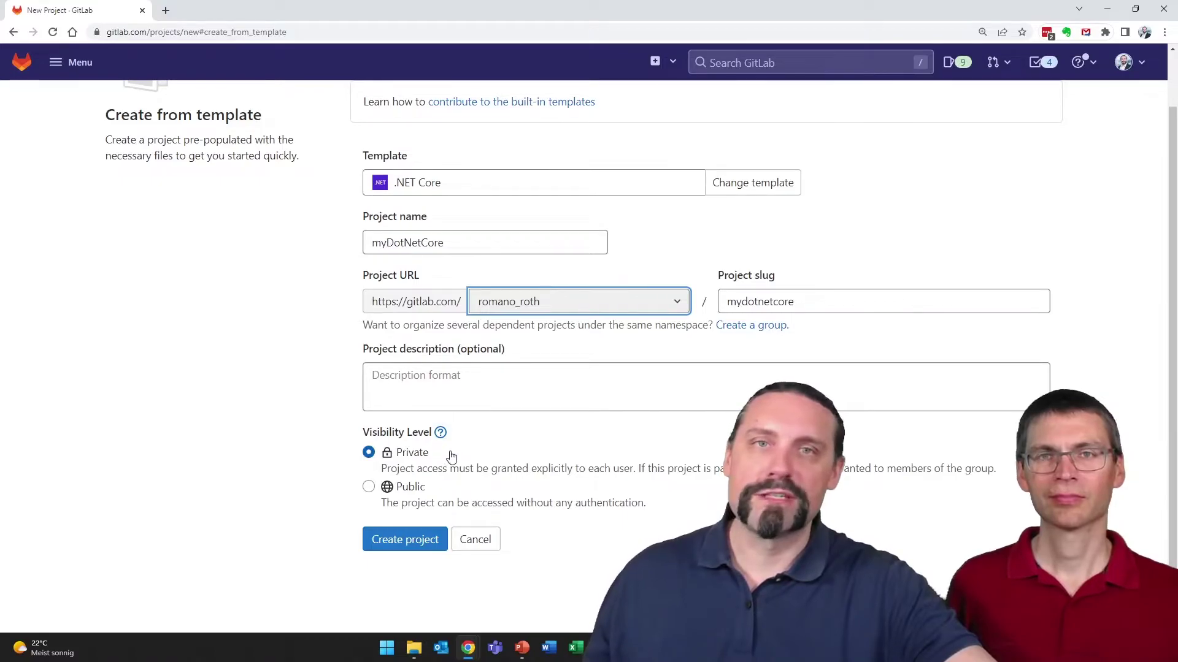
Step: Create the myDotNetCore project with its Program.cs, .gitlab-ci.yml, README and csproj files
left_click(415, 550)
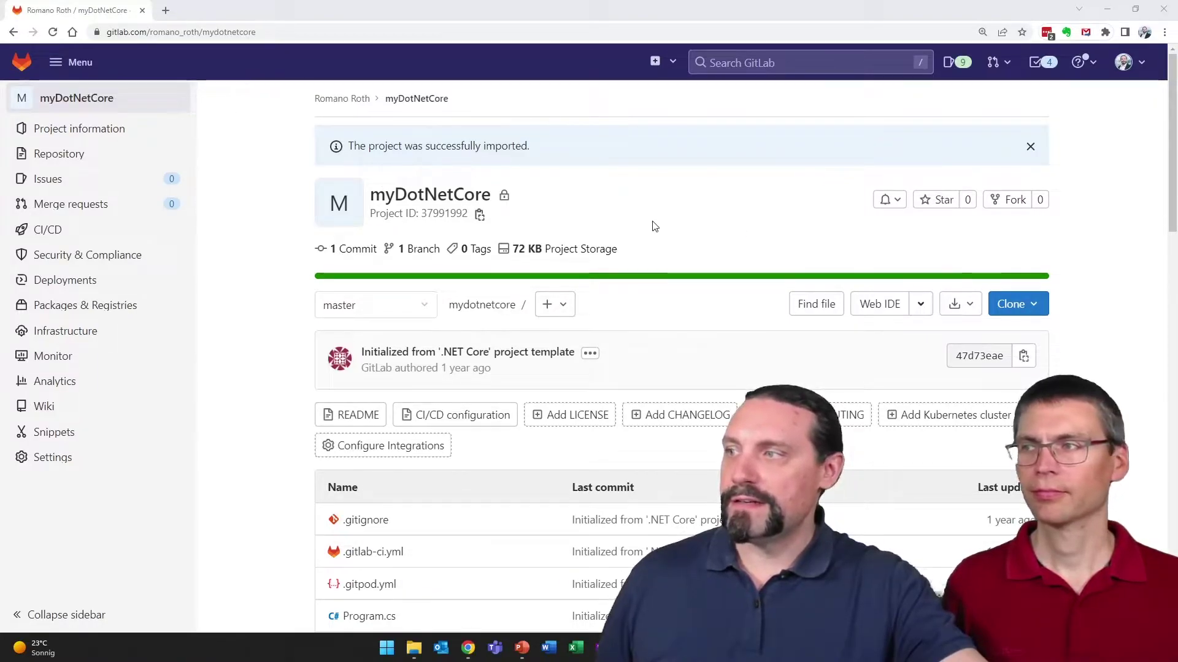
scroll(653, 225, "down", 2)
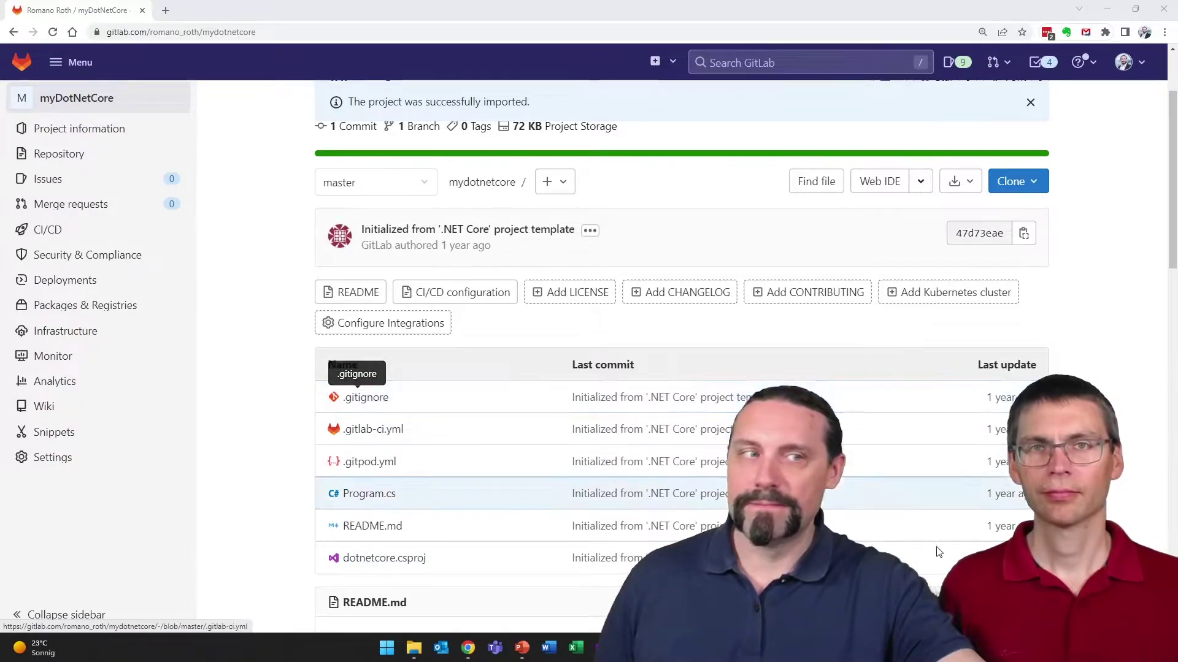
scroll(1073, 307, "down", 1)
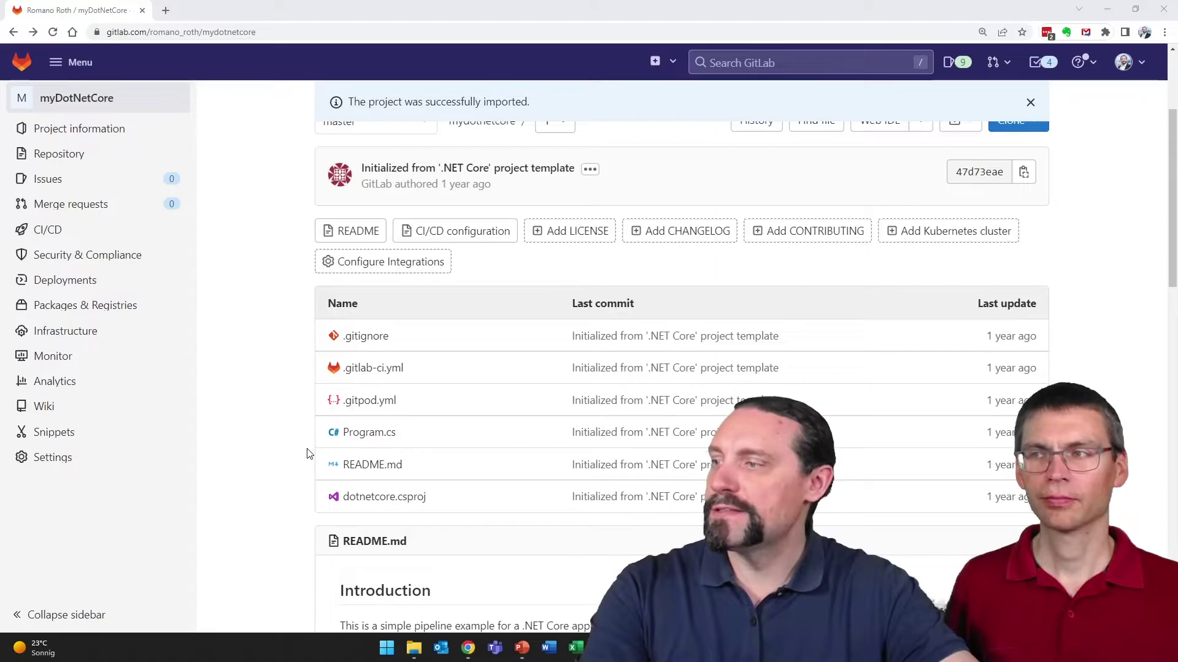
scroll(278, 470, "down", 3)
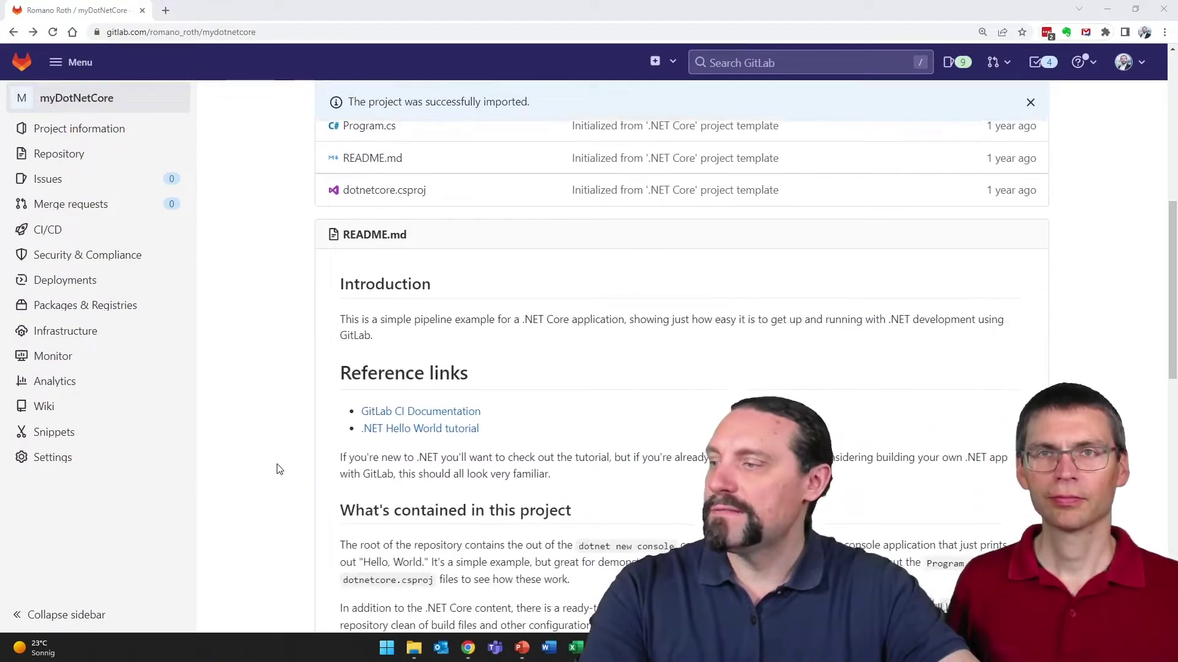
scroll(278, 469, "down", 1)
scroll(287, 538, "down", 1)
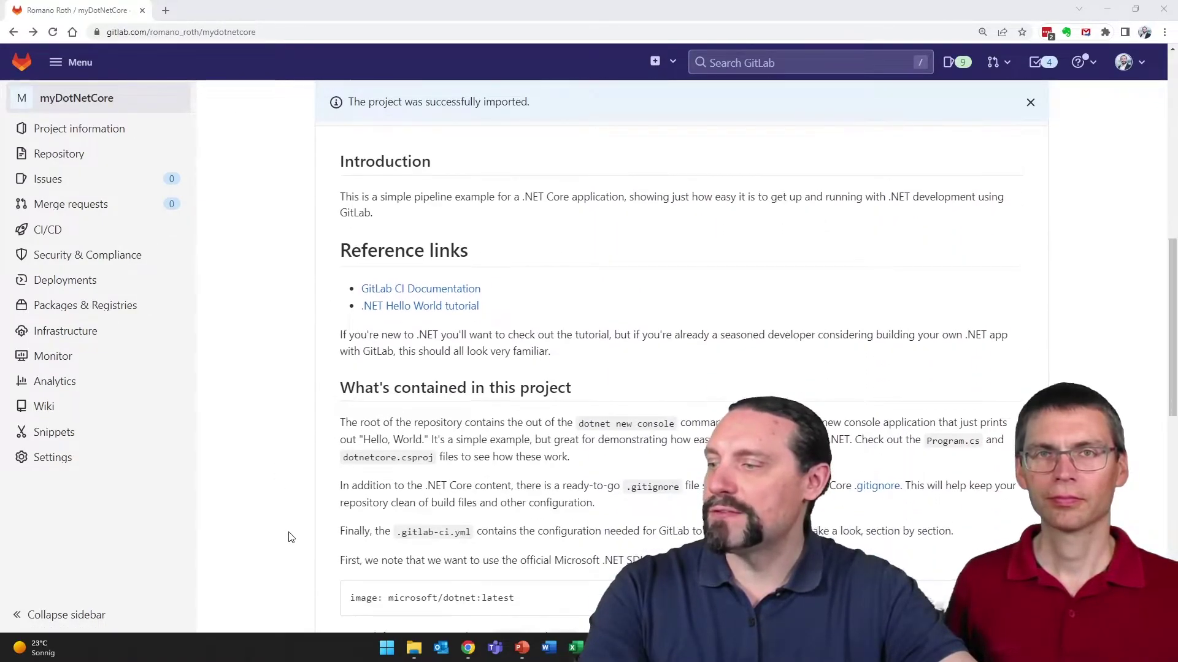
scroll(289, 538, "up", 1)
scroll(287, 538, "up", 3)
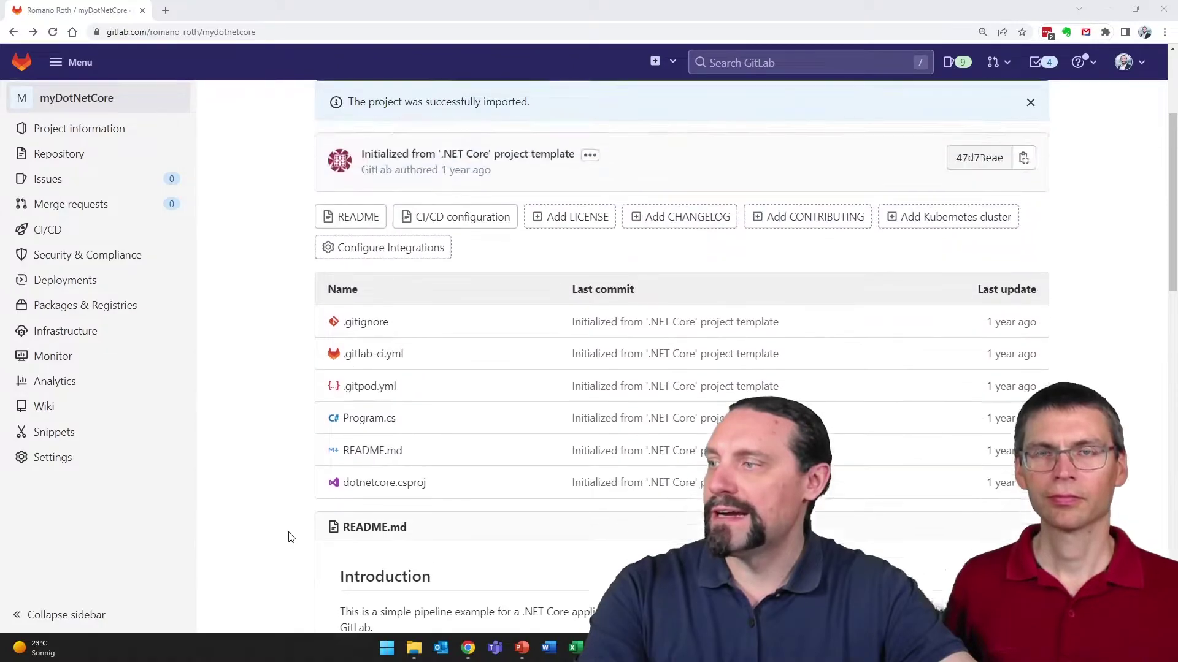
scroll(288, 537, "up", 1)
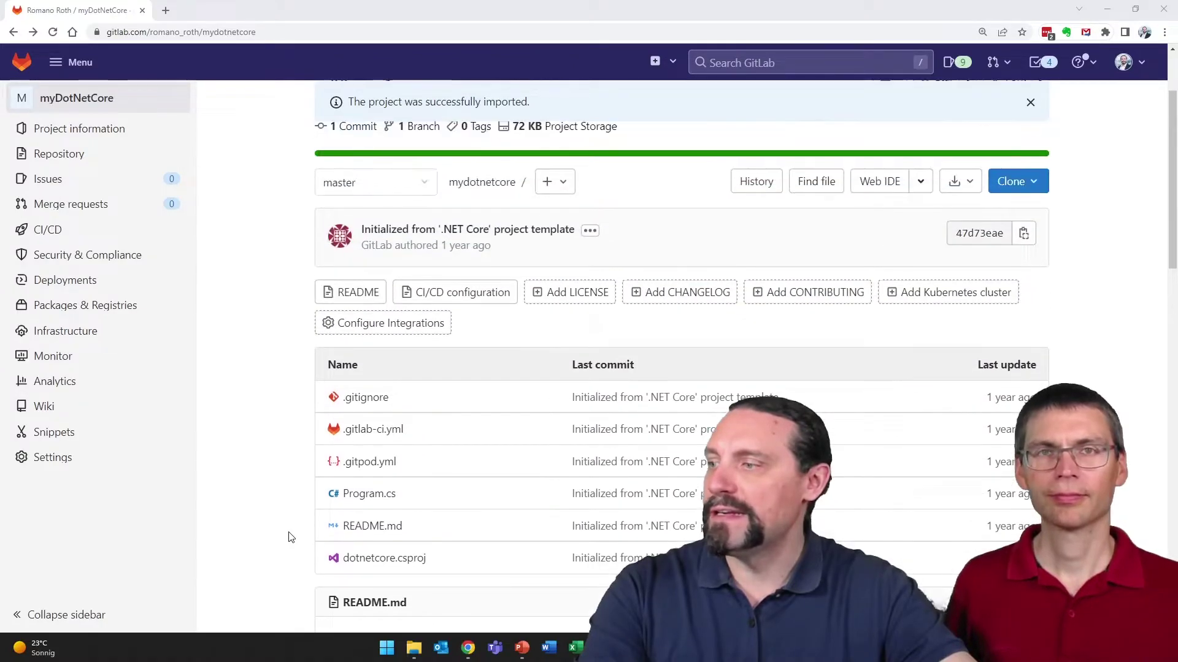
left_click(360, 495)
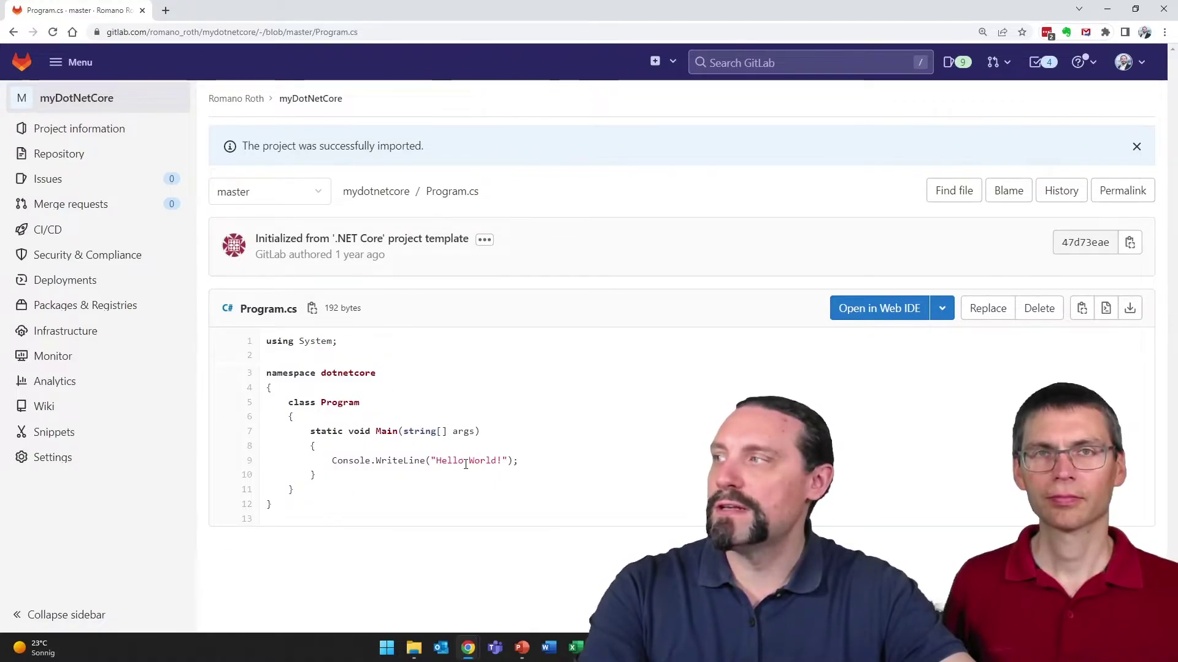
left_click(12, 32)
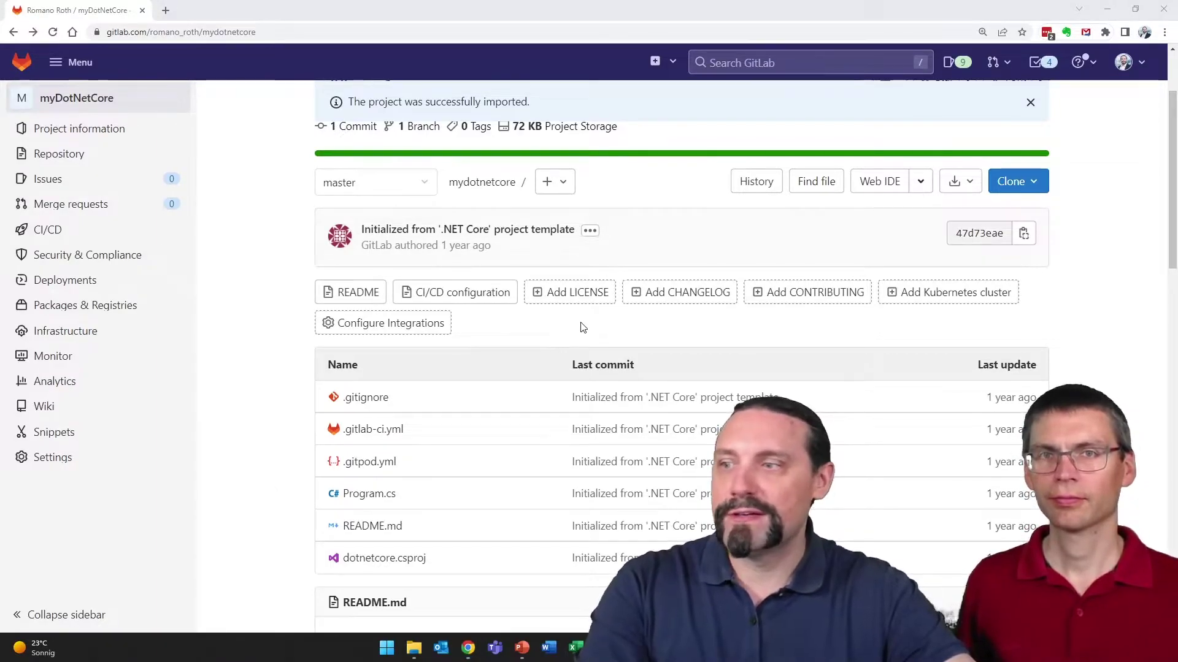
Step: View myDotNetCore's .gitlab-ci.yml file with its valid build and test stages
left_click(373, 429)
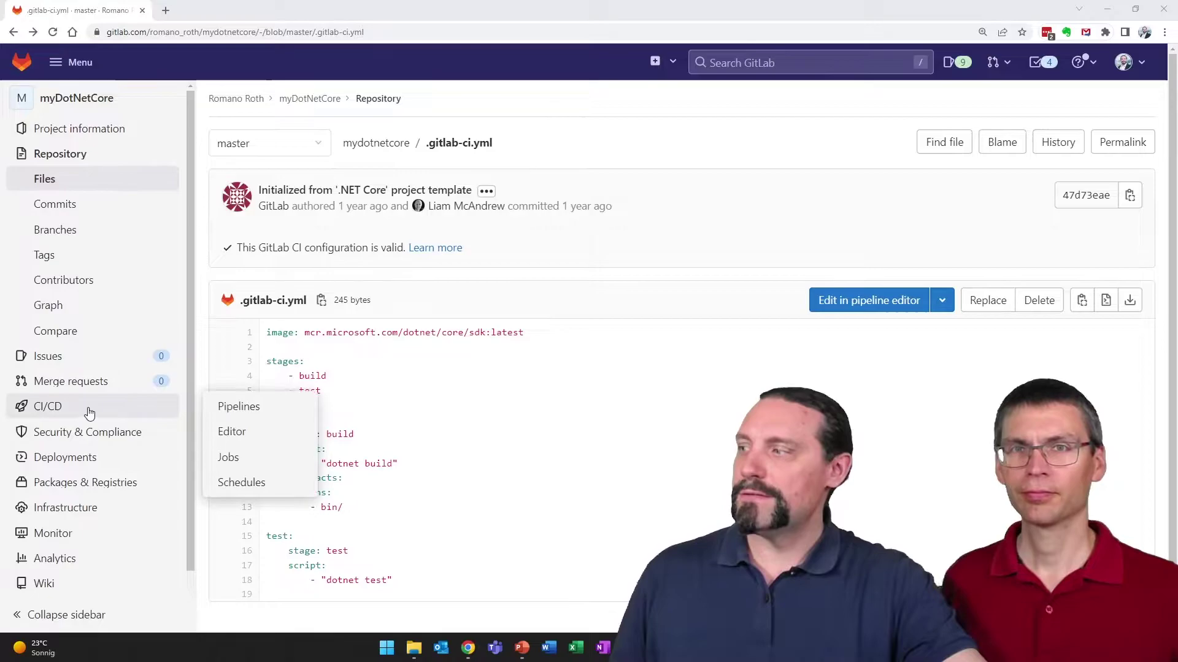
mouse_move(48, 230)
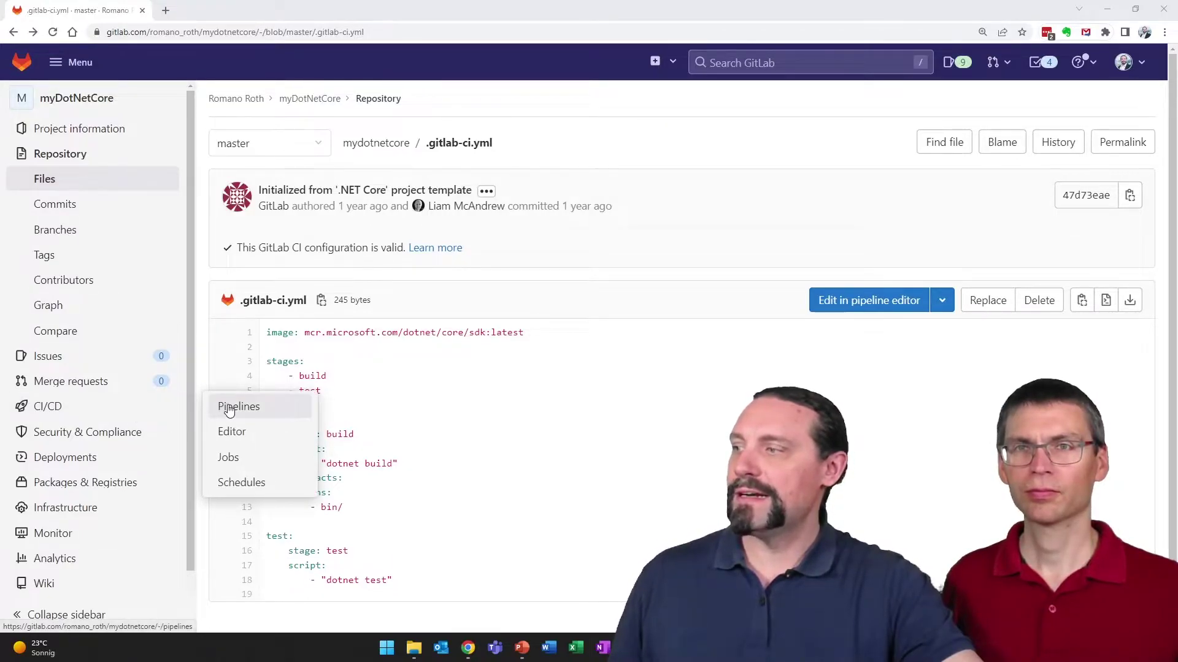
Step: Run a new myDotNetCore pipeline on the master branch from the Pipelines list
left_click(229, 410)
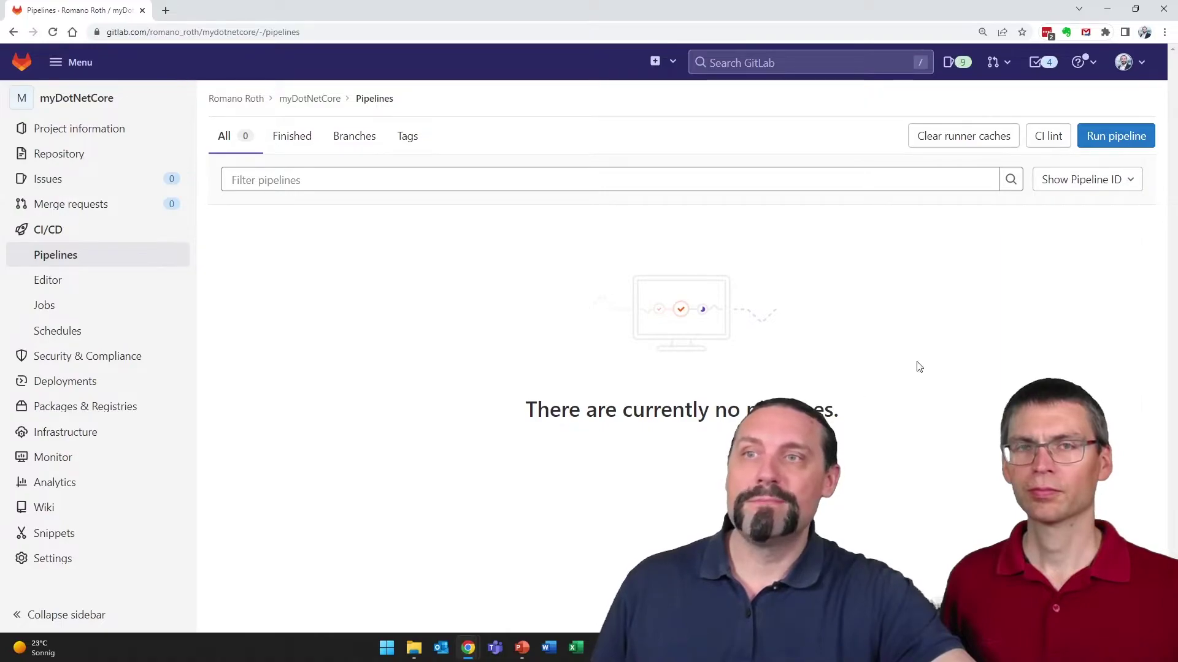
left_click(1119, 138)
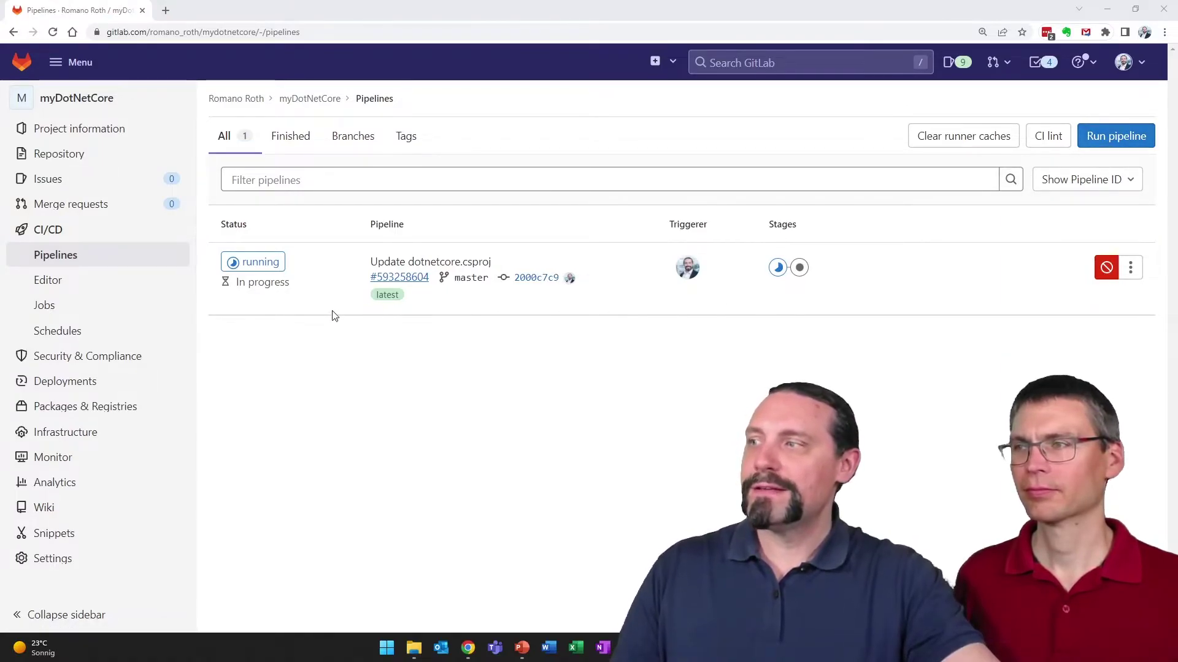
Step: Inspect the running pipeline's test job log, then go back to the Pipelines list
left_click(268, 269)
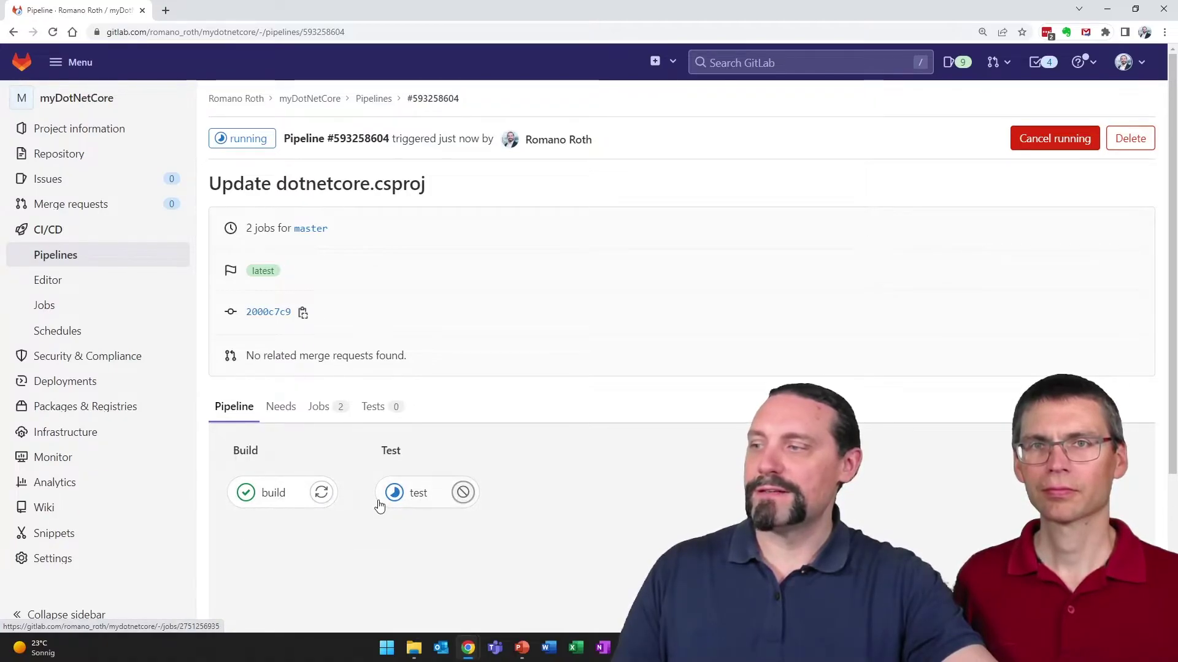
left_click(419, 497)
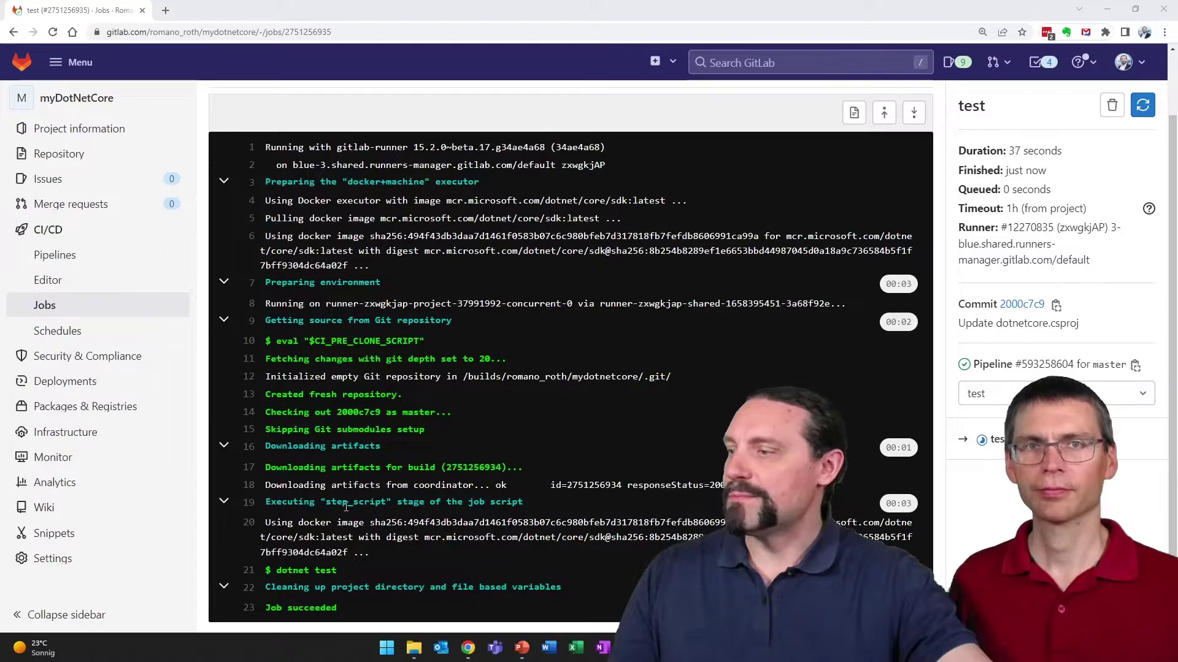
left_click(55, 257)
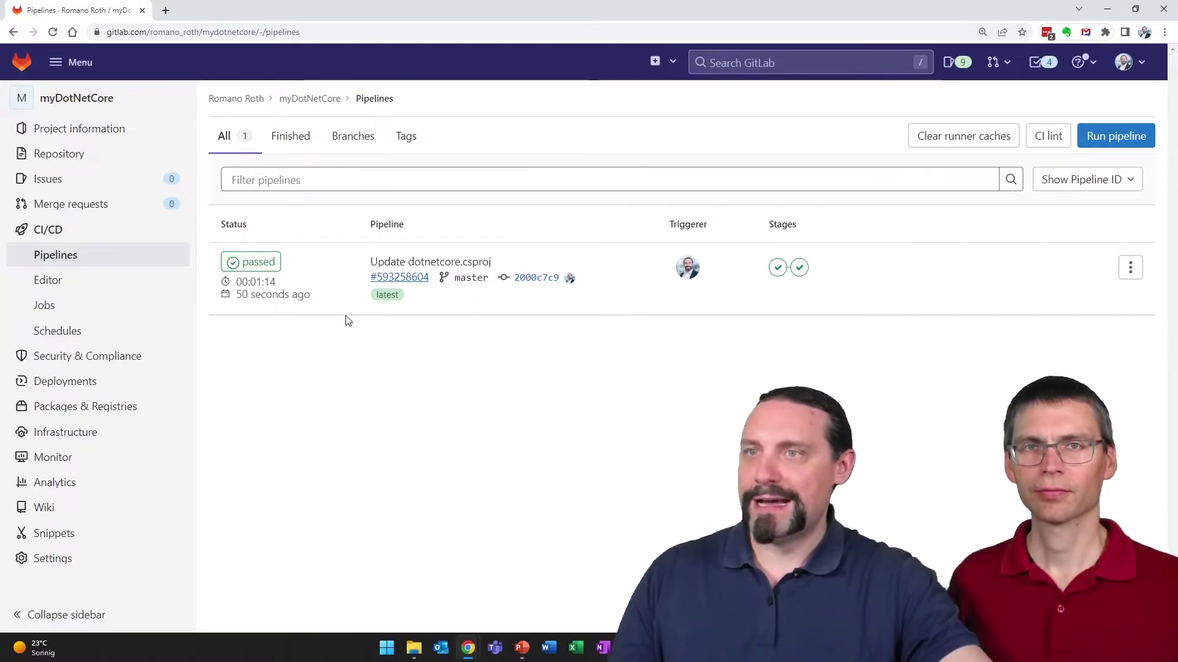
mouse_move(59, 154)
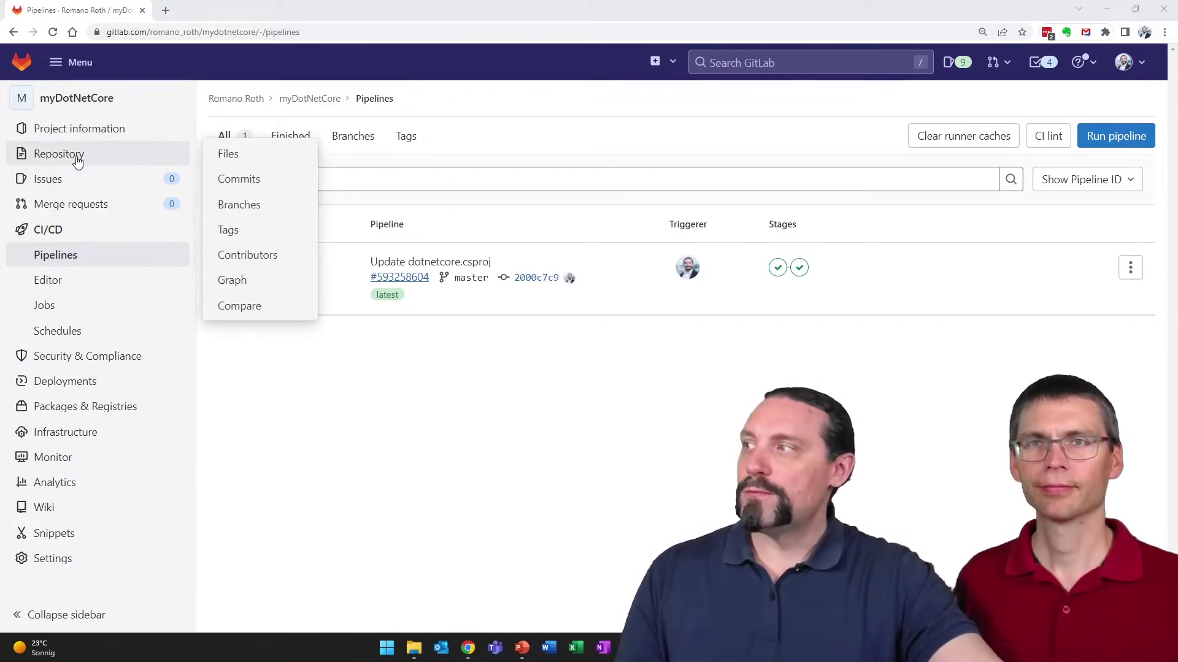
Step: Reopen .gitlab-ci.yml from the repository files and highlight its dotnet SDK image line
left_click(224, 159)
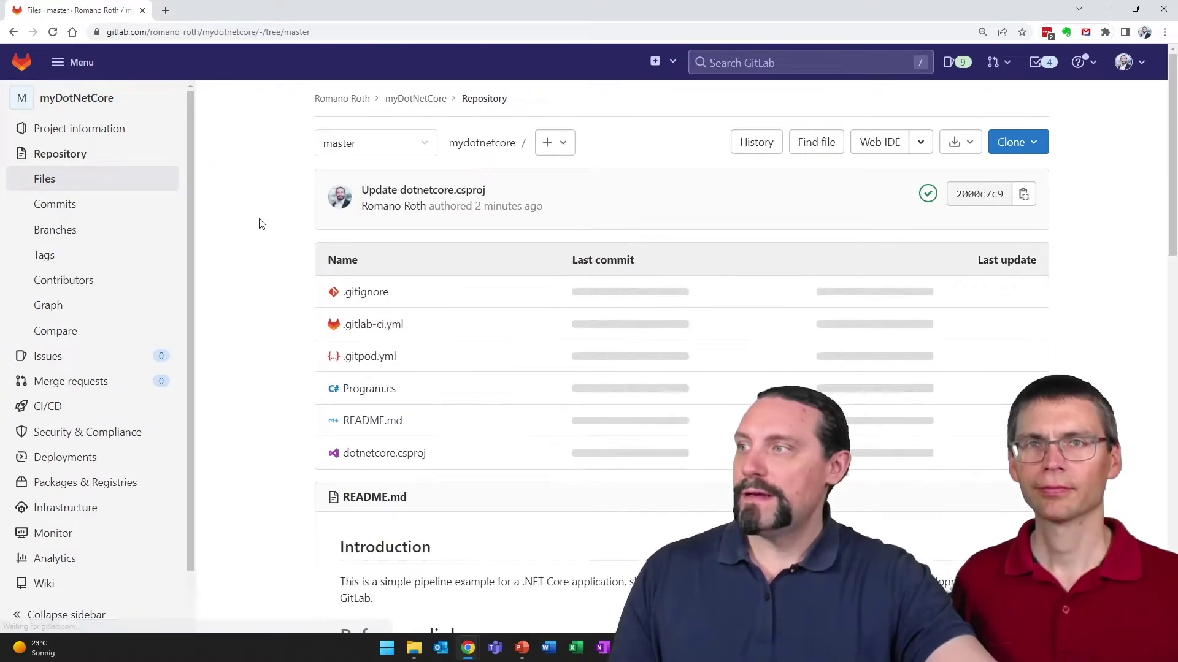
left_click(372, 324)
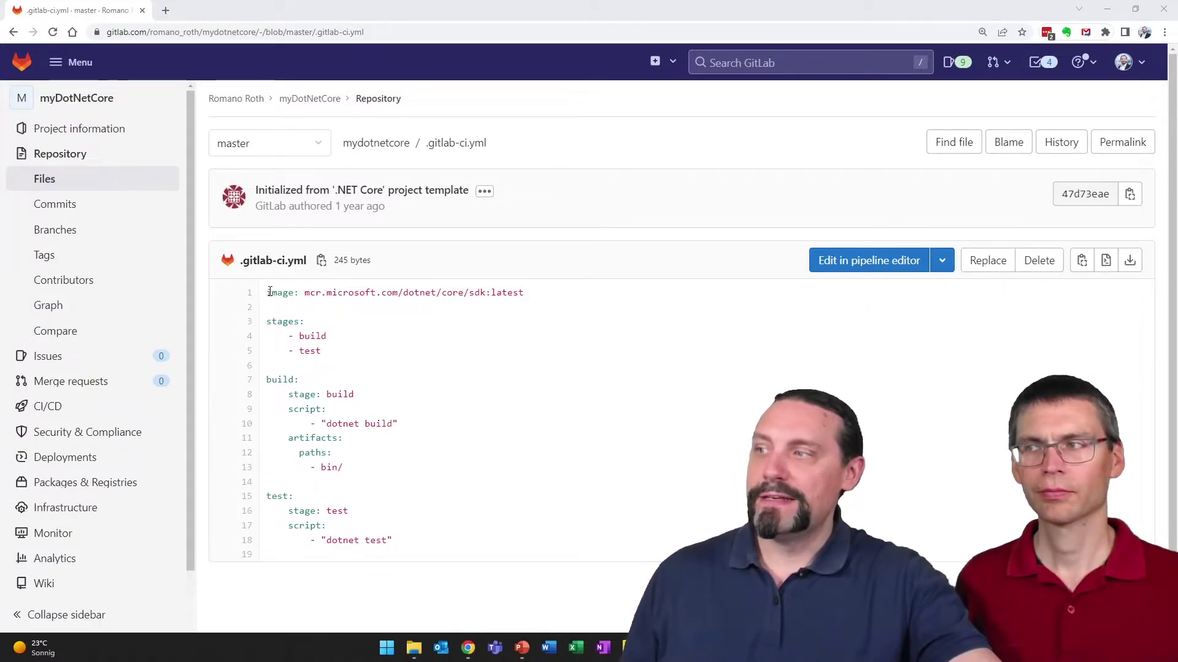
left_click_drag(534, 297, 343, 288)
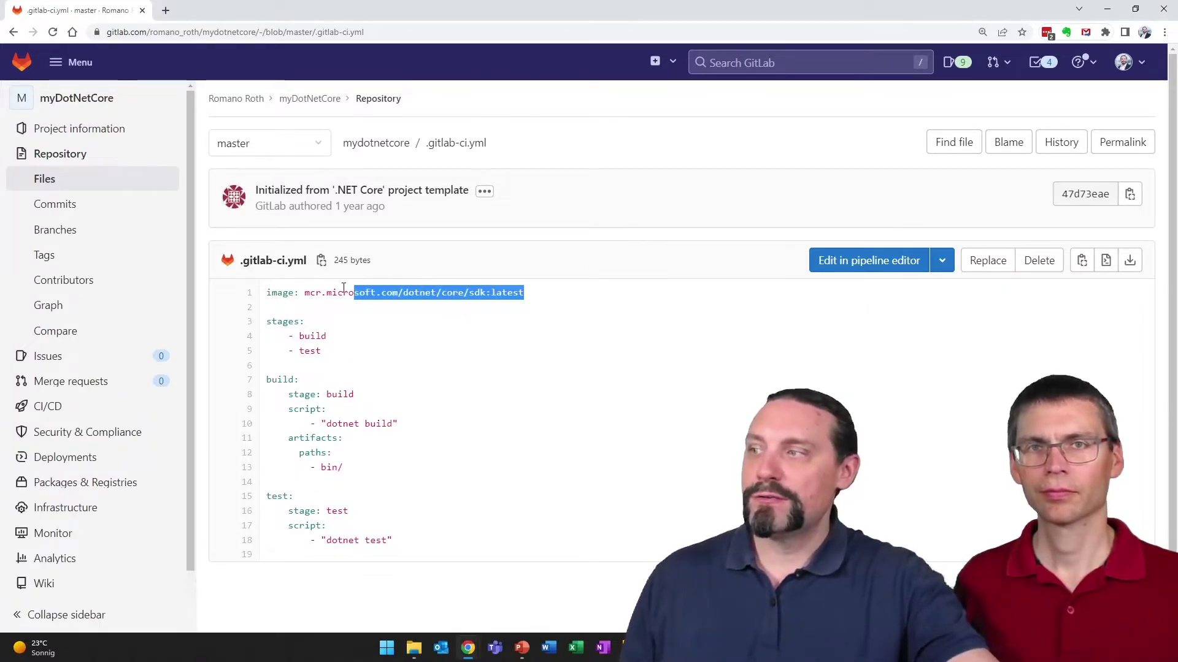
left_click(311, 312)
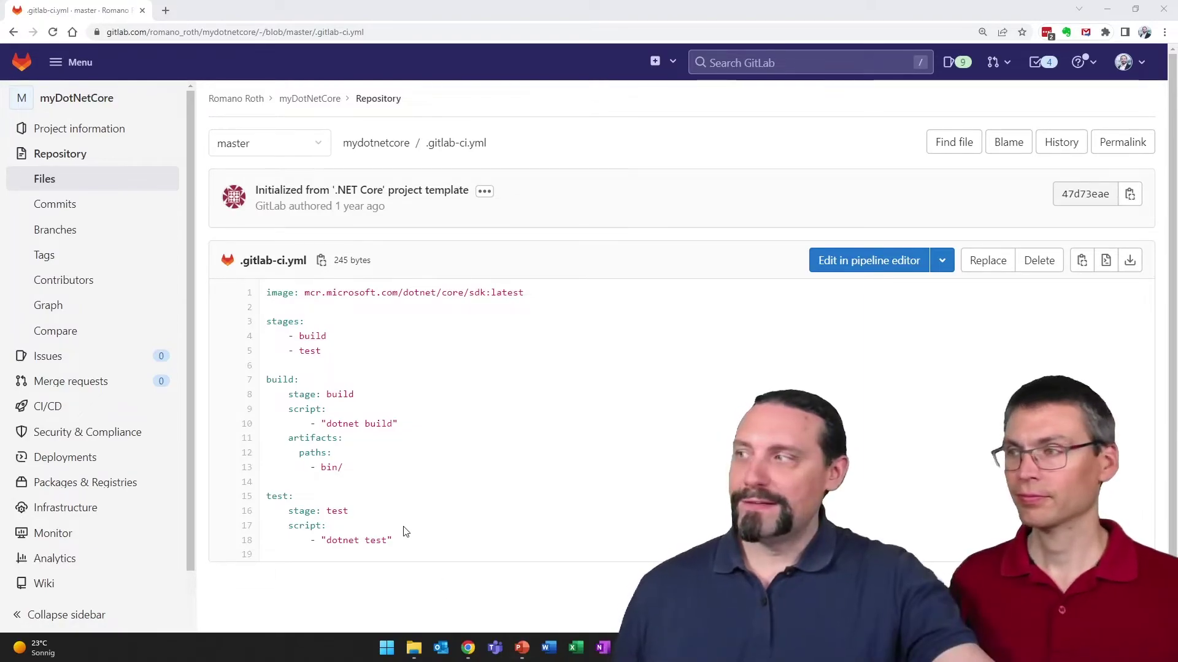
mouse_move(93, 406)
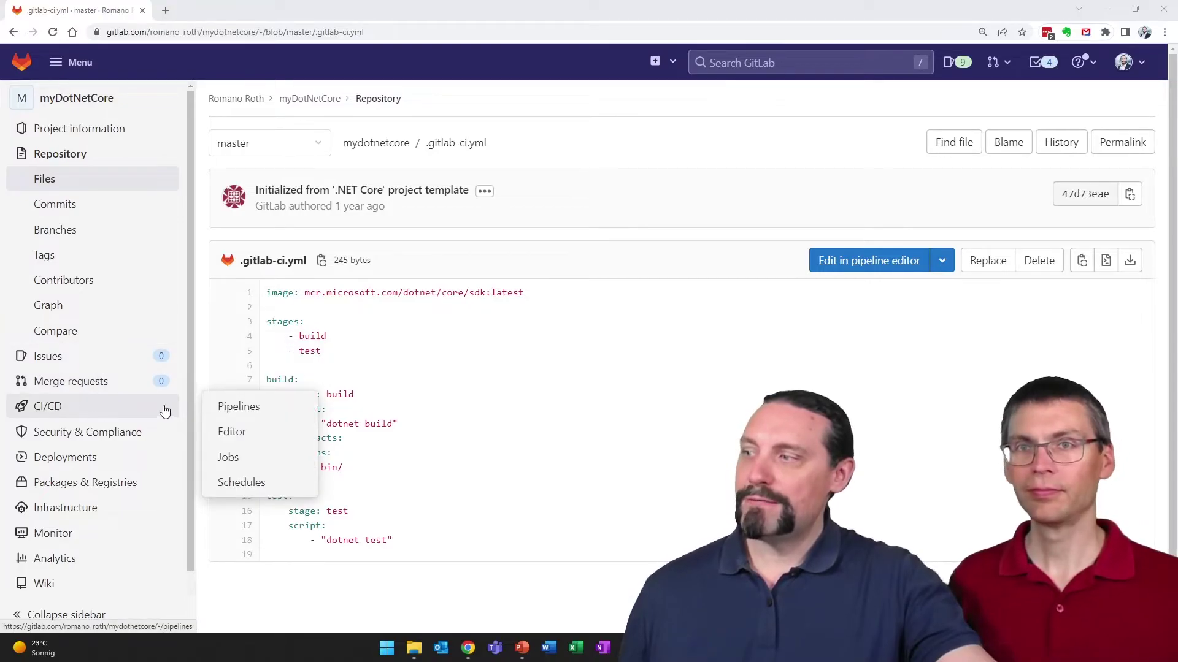
Step: Open the build job log of the passed Update dotnetcore.csproj pipeline
left_click(221, 408)
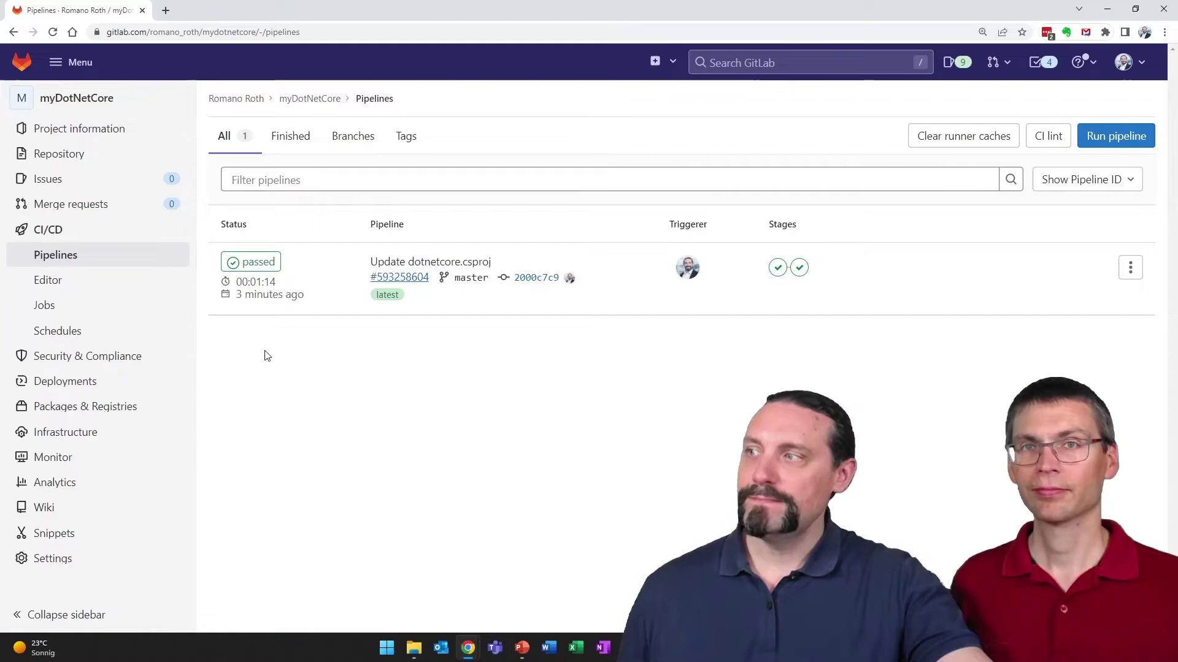
left_click(260, 267)
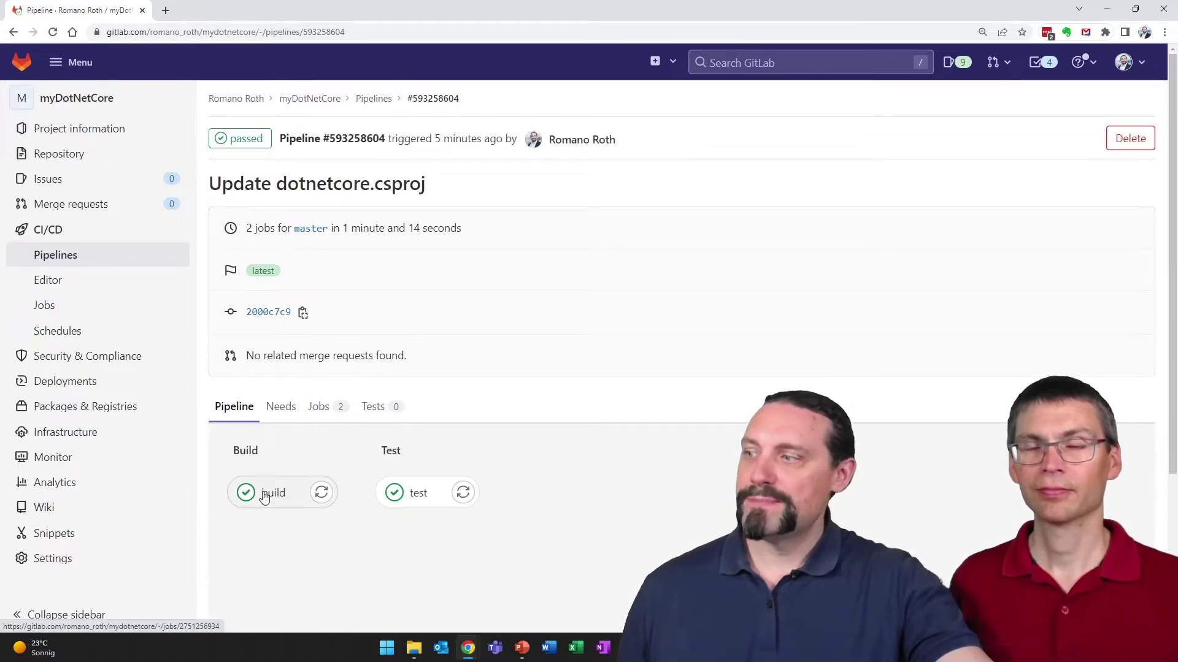
left_click(270, 499)
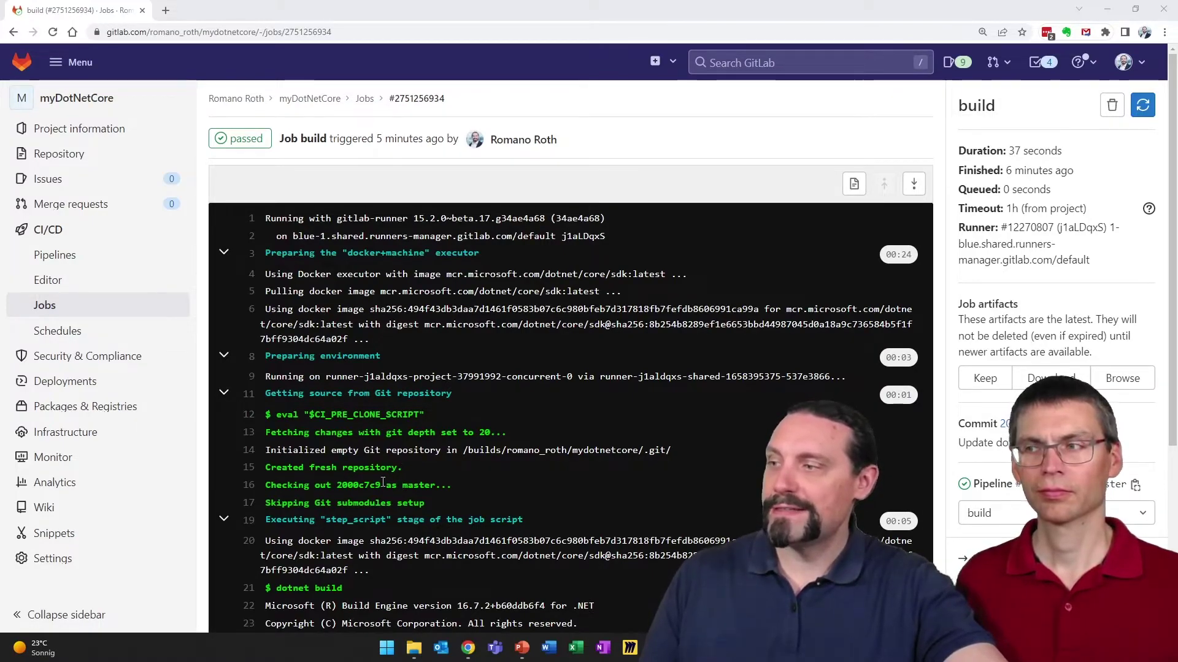
scroll(350, 523, "down", 1)
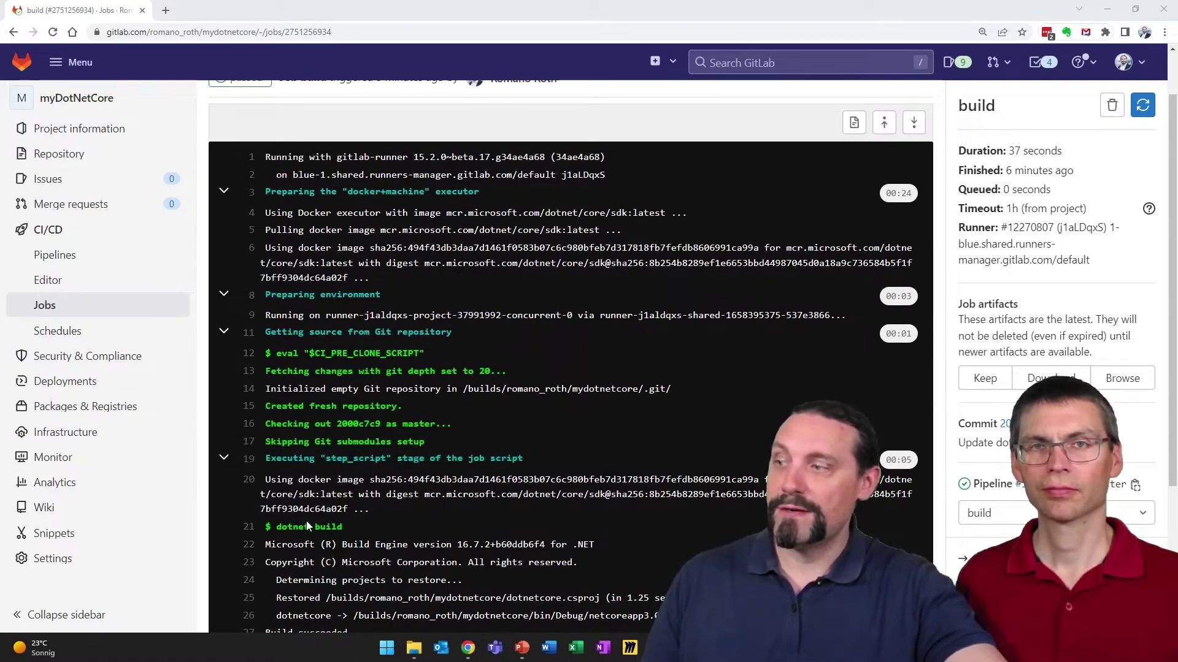
scroll(369, 526, "down", 1)
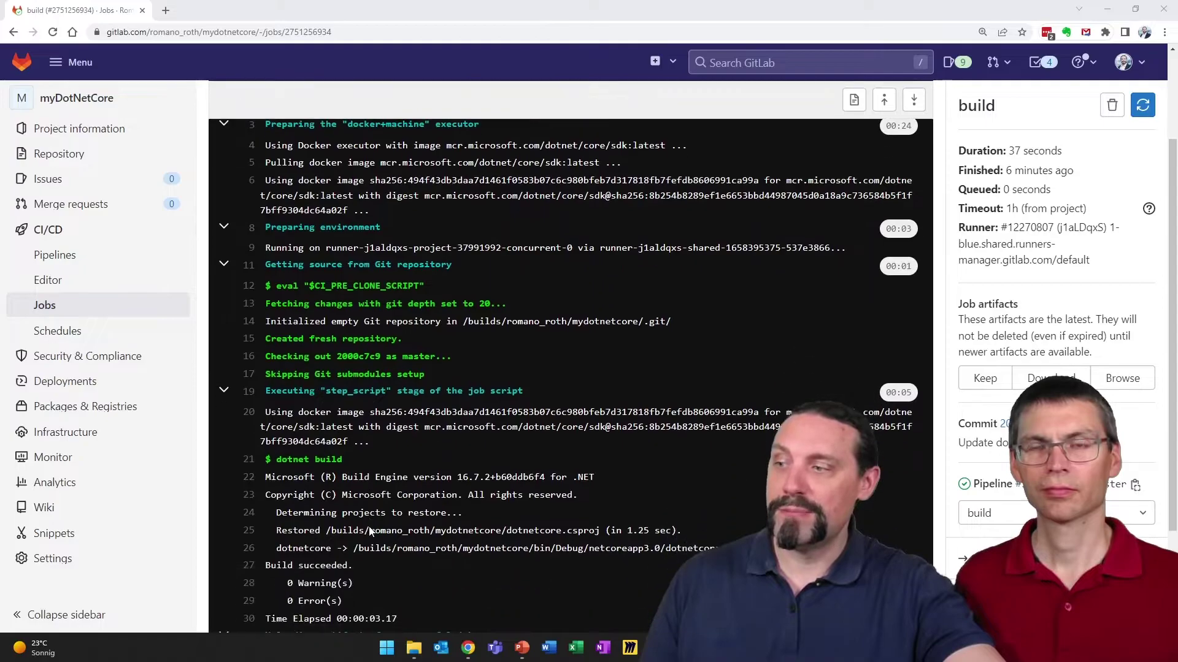
scroll(373, 487, "down", 1)
scroll(377, 442, "down", 1)
scroll(376, 443, "down", 1)
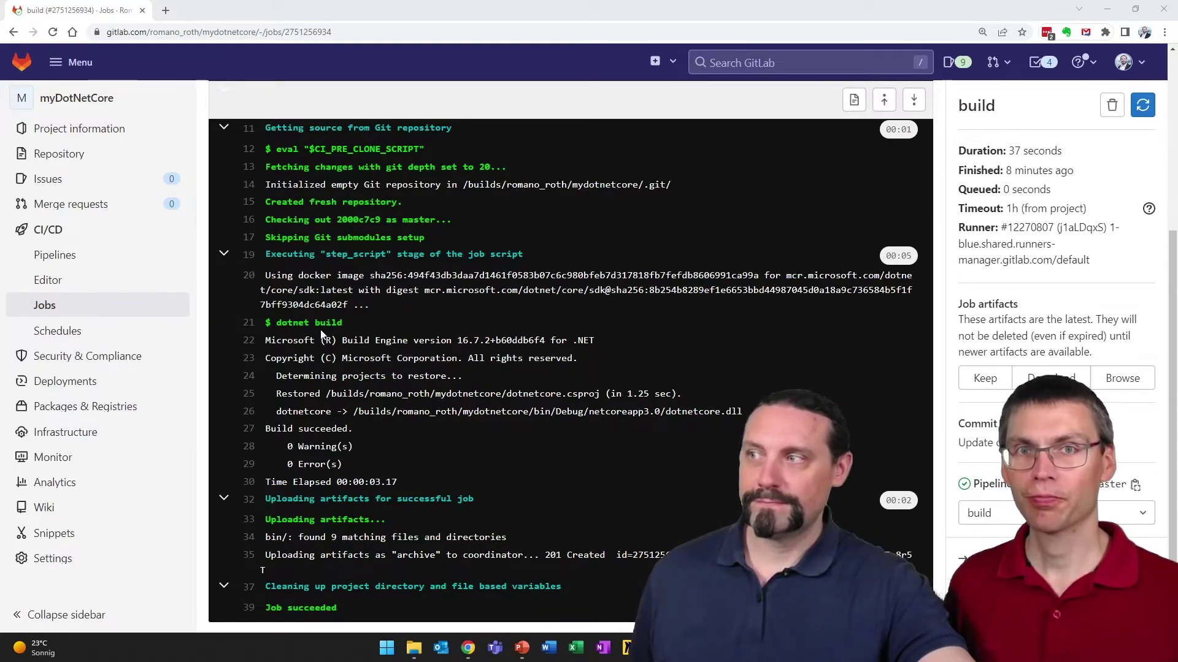
scroll(320, 329, "up", 5)
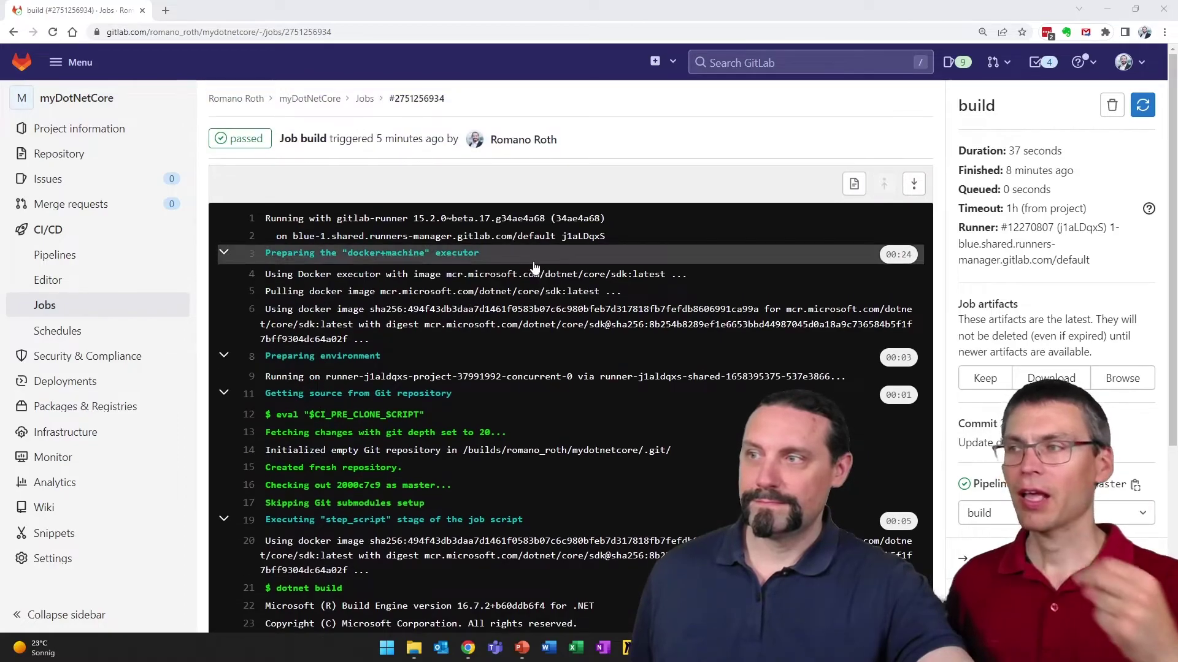
left_click_drag(666, 274, 608, 275)
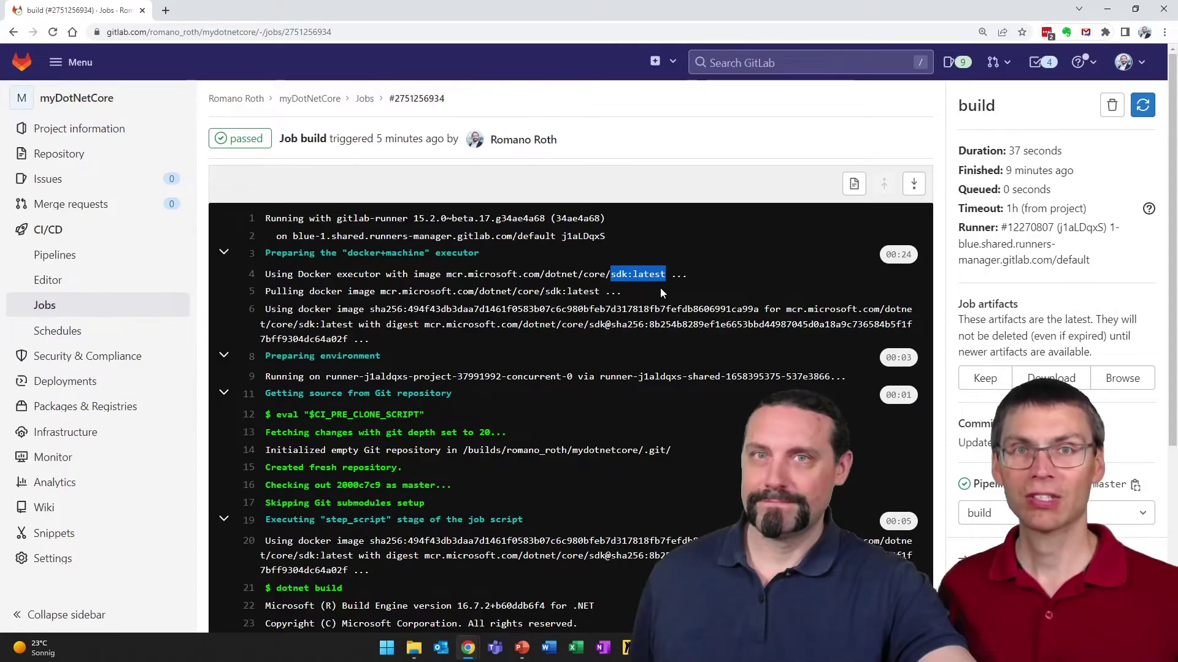
left_click(660, 293)
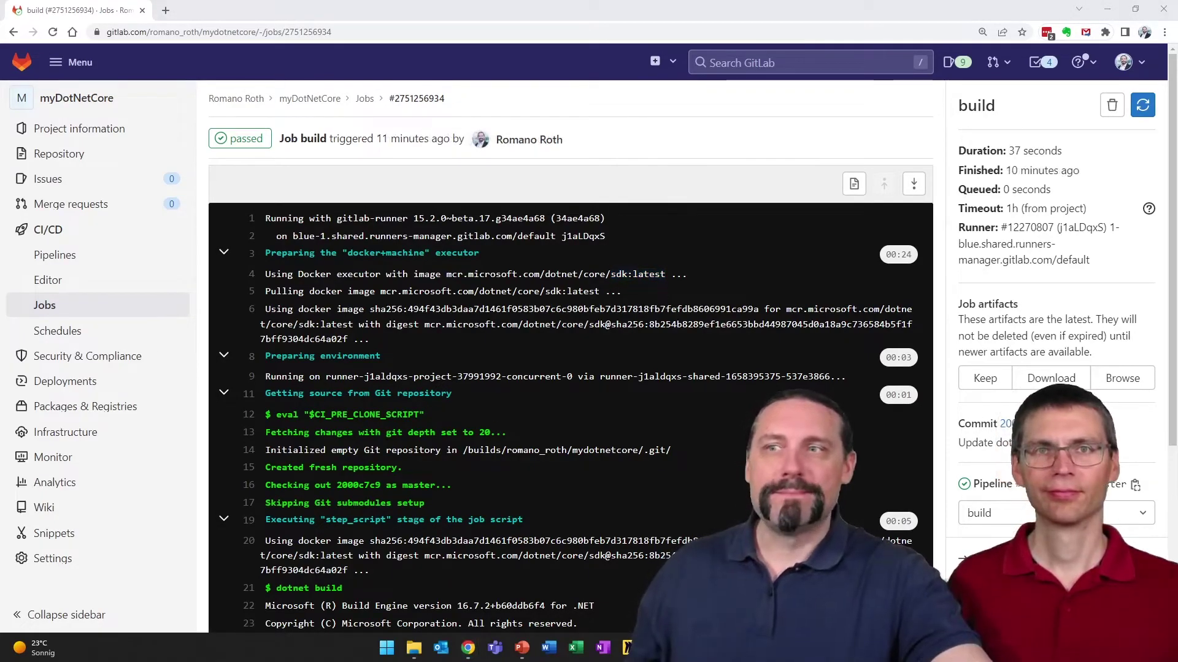
Step: Open the test job log of the passed Update dotnetcore.csproj pipeline
left_click(81, 255)
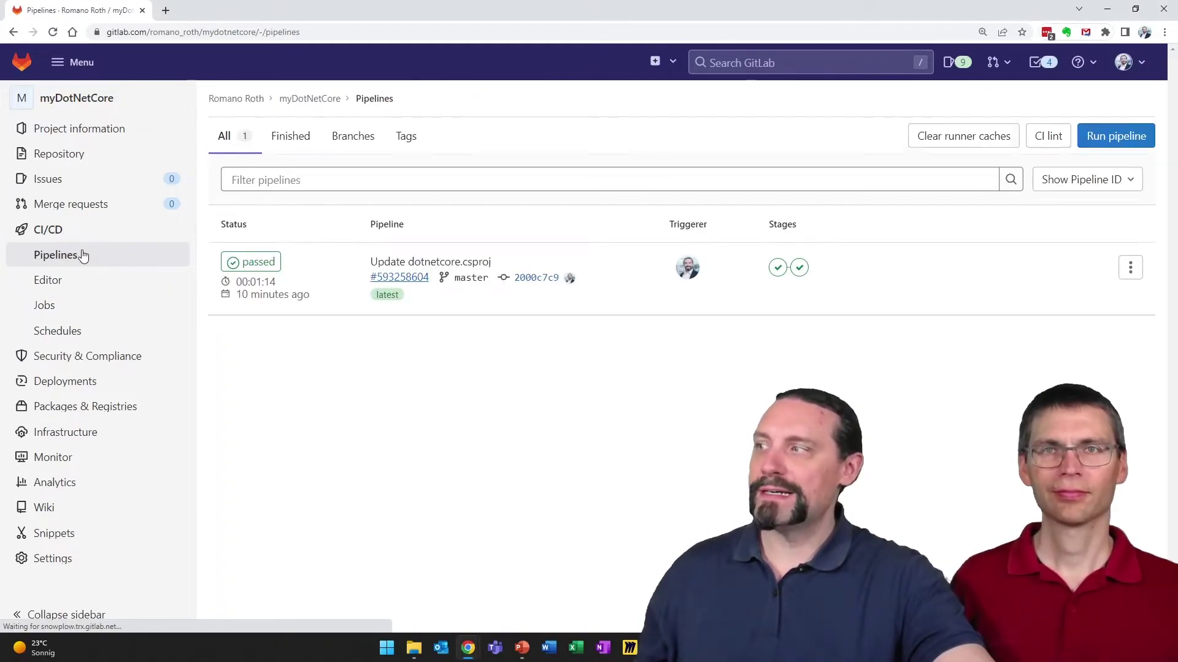
left_click(254, 264)
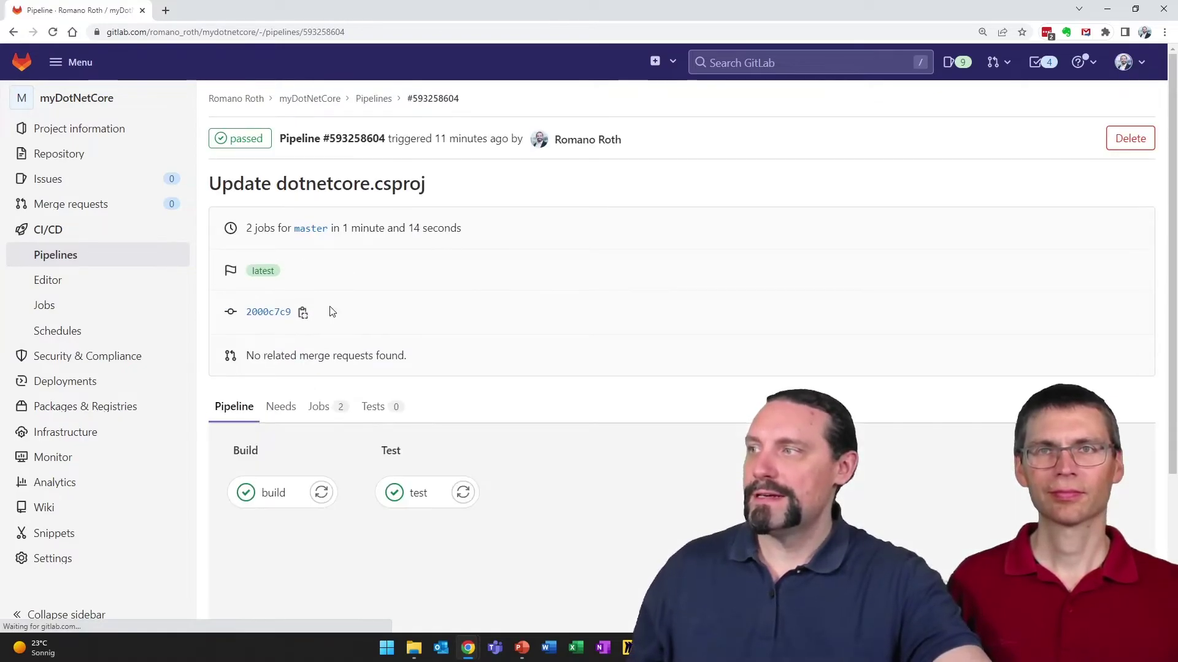
left_click(419, 497)
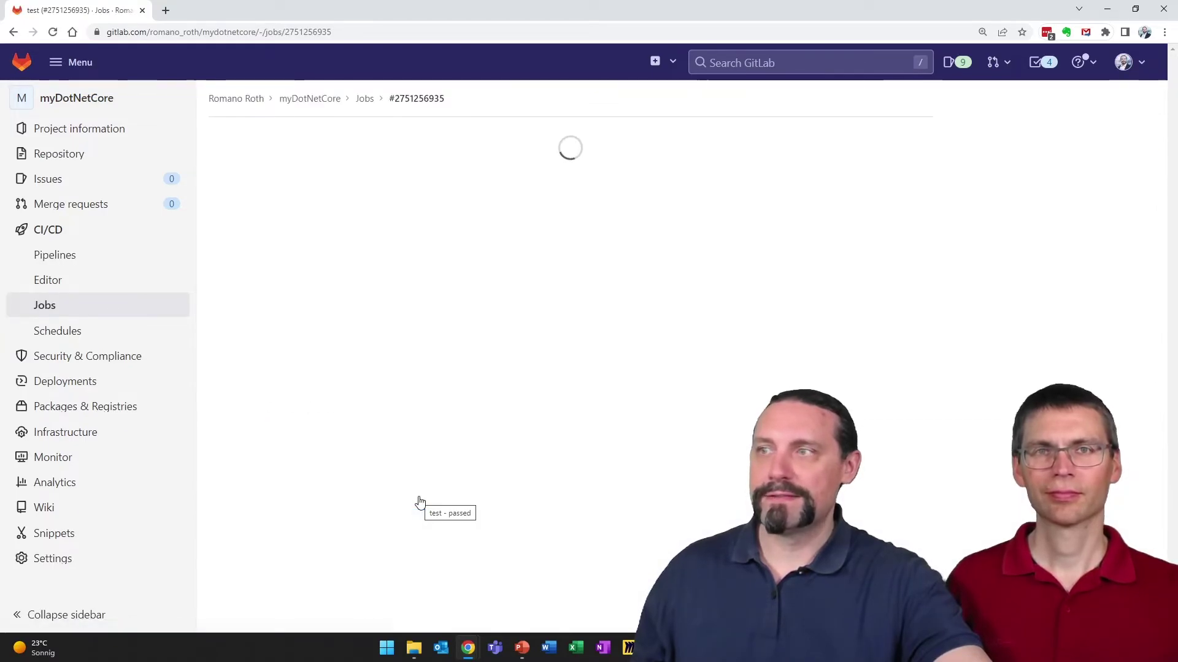